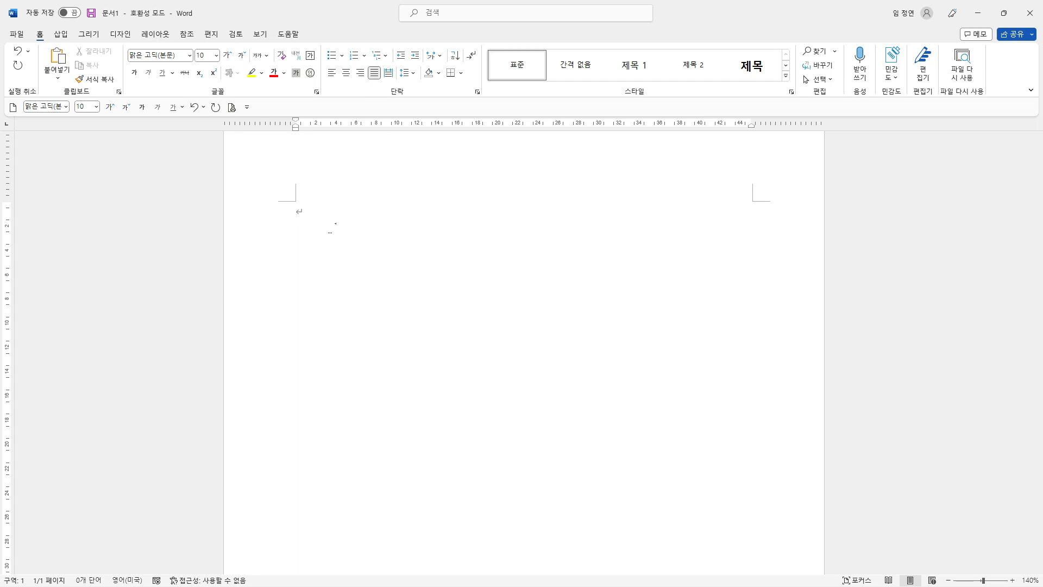
# - Enter the AutoCorrect codes (tel) and (ks) on separate lines at the start of the document
pyautogui.scroll(1, 330, 228)
pyautogui.write('(tel')
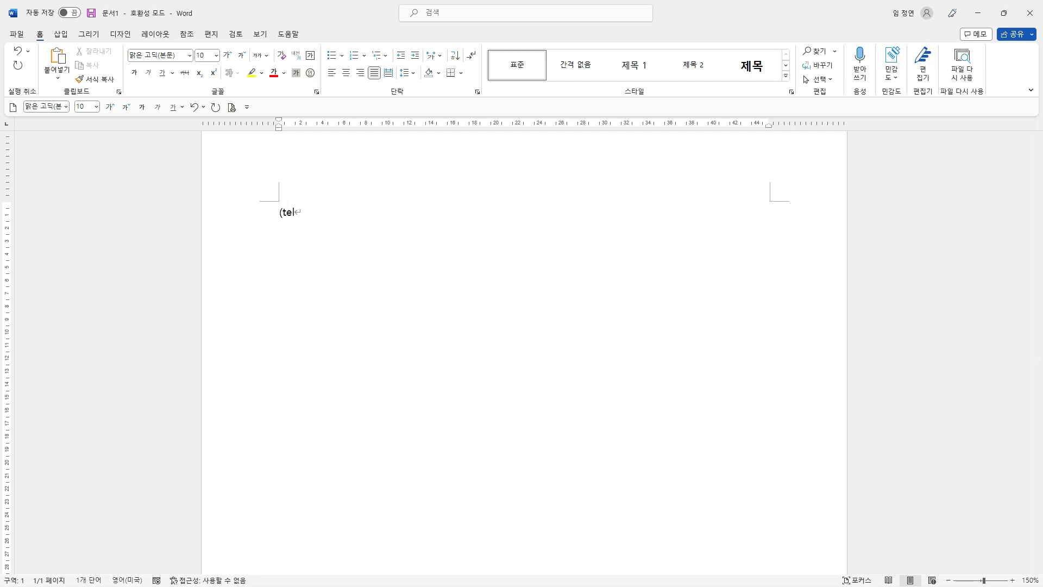
pyautogui.write(')')
pyautogui.press('Return')
pyautogui.write('(ks)')
pyautogui.press('Return')
# - Enter the AutoCorrect code (주) with Korean input on the third line and start a new line
pyautogui.press('Hangul')
pyautogui.write('(')
pyautogui.press('Hangul')
pyautogui.write('w')
pyautogui.press('BackSpace')
pyautogui.press('Hangul')
pyautogui.write('주)')
pyautogui.press('Return')
pyautogui.press('Hangul')
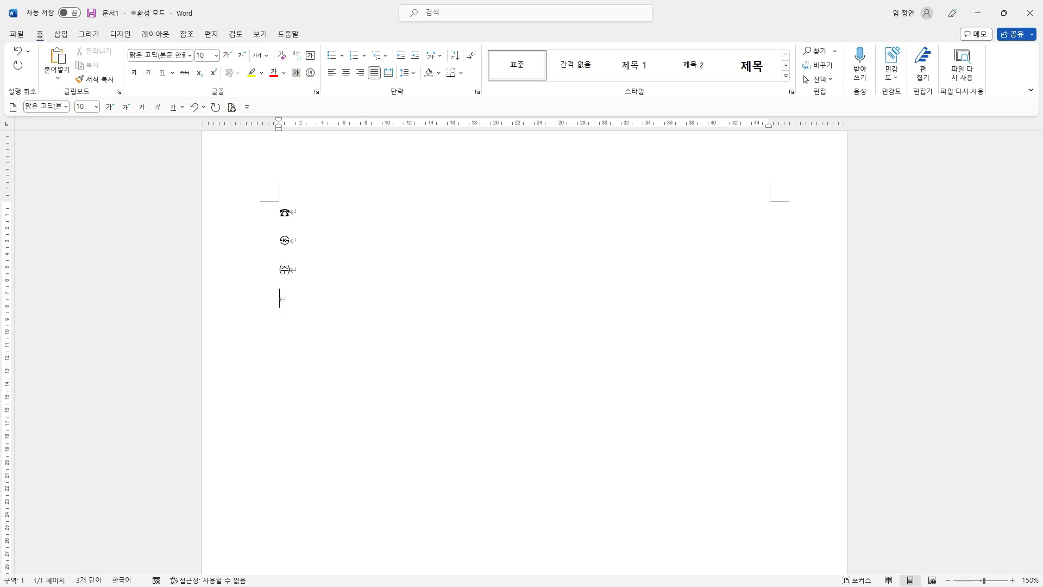
# - Enter the arrow codes --> and ==> on separate lines below the symbols
pyautogui.write('-->')
pyautogui.press('Return')
pyautogui.write('==>')
pyautogui.press('Return')
pyautogui.hotkey('ctrl', 'z')
# - Create an automatically numbered item 1. with the text "내용" below the arrows and end the list
pyautogui.scroll(-1, 375, 357)
pyautogui.write('1.')
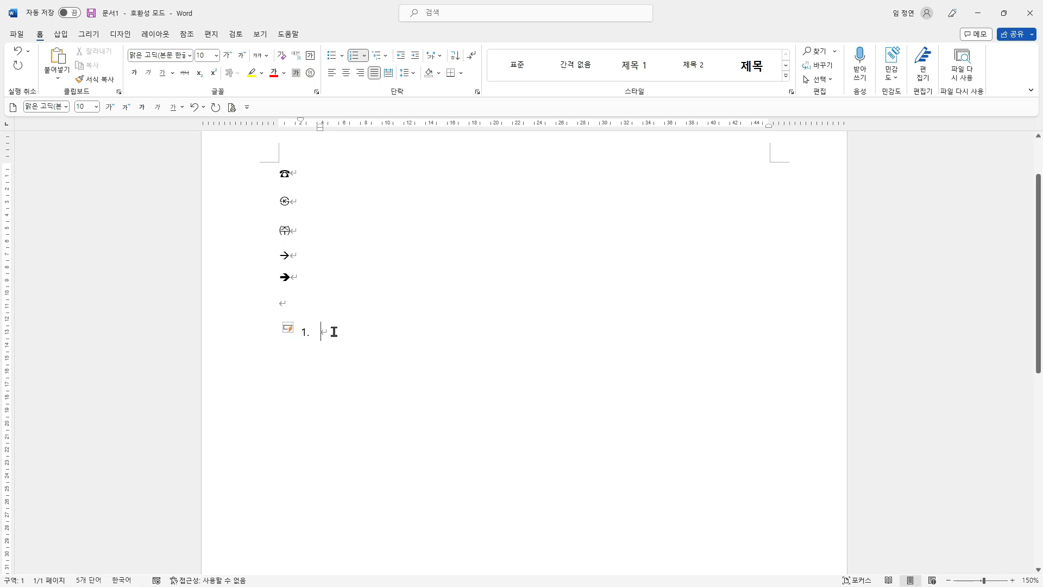
pyautogui.write('내용')
pyautogui.press('Return')
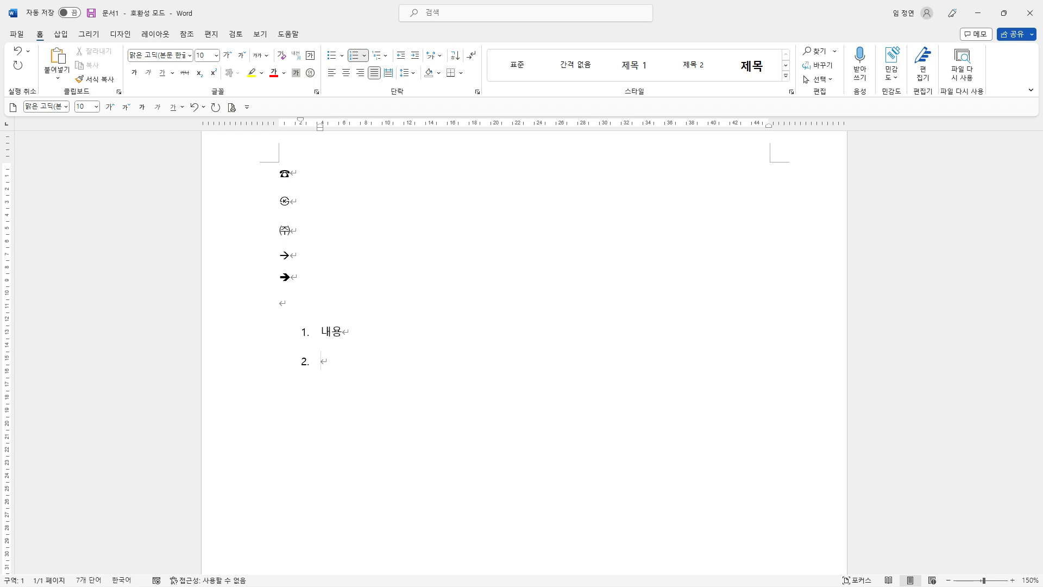
pyautogui.press('Return')
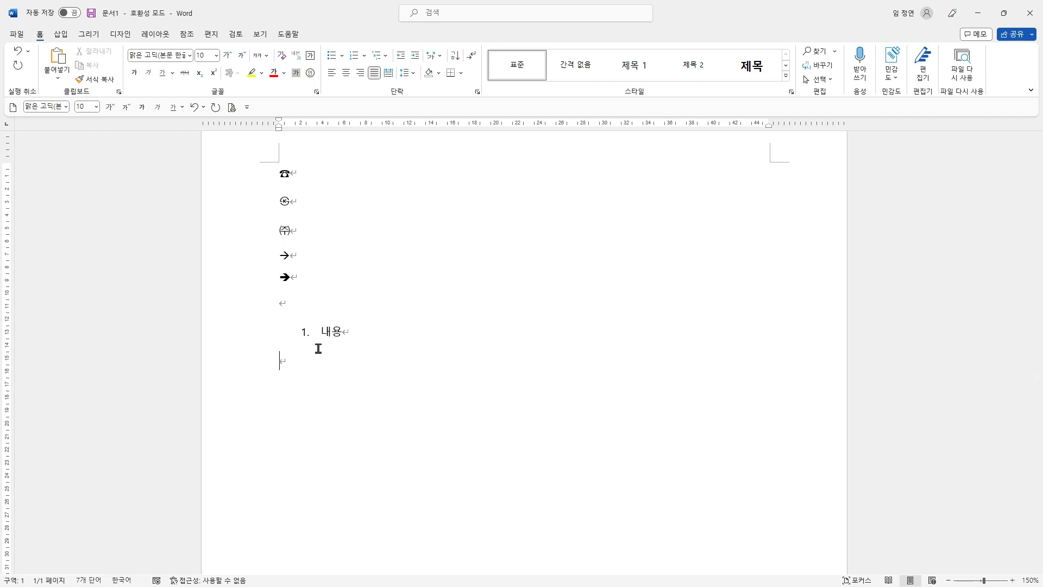
# - Create an automatic bulleted item from an asterisk with the text "내용" and end the list below it
pyautogui.write('*')
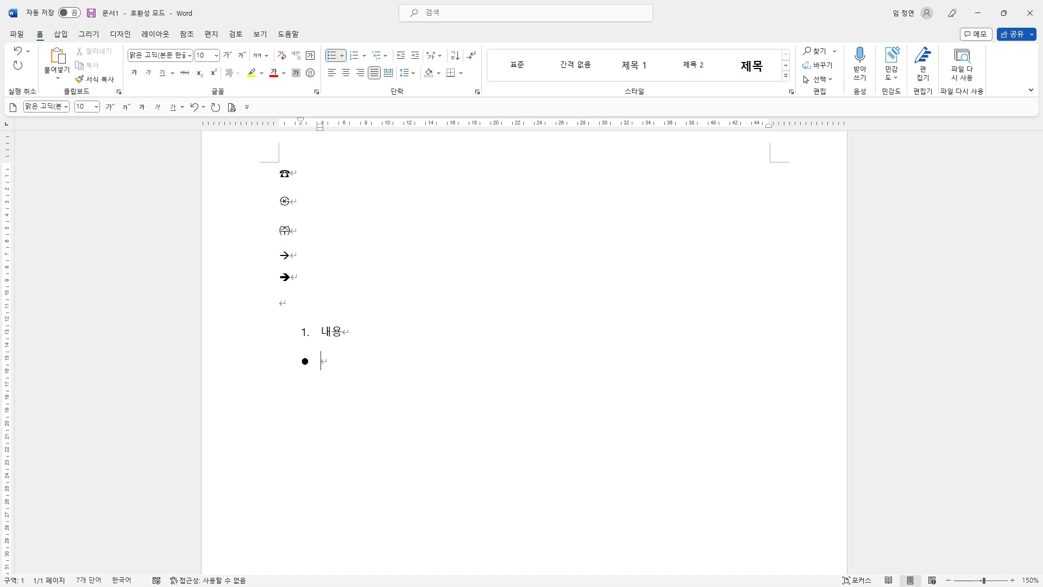
pyautogui.write('내용')
pyautogui.press('Return')
pyautogui.press('BackSpace')
pyautogui.press('BackSpace')
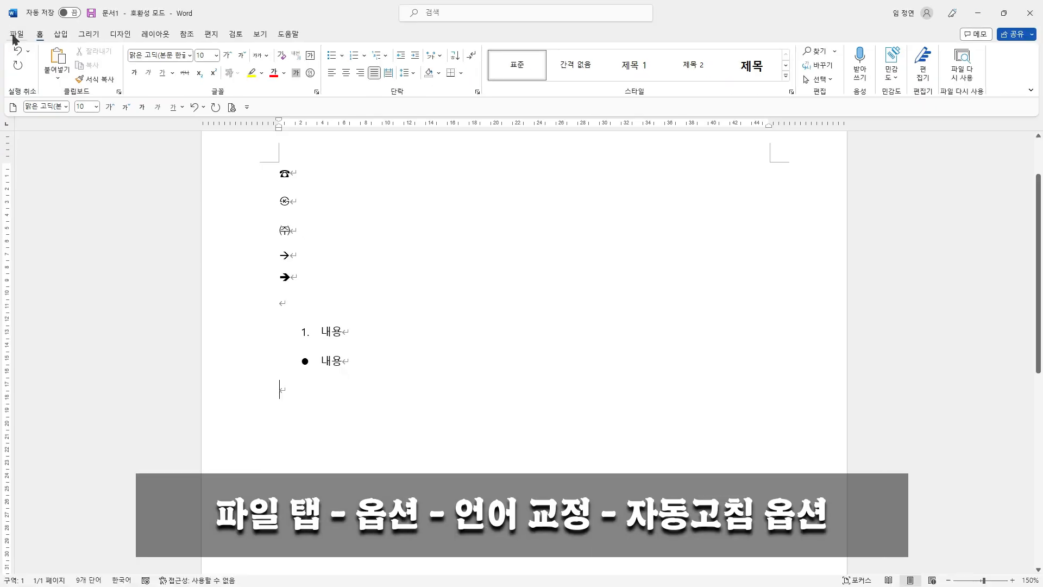
# - Open the AutoCorrect options (자동 고침 옵션) from the proofing settings and show the AutoCorrect replacement list
pyautogui.click(31, 72)
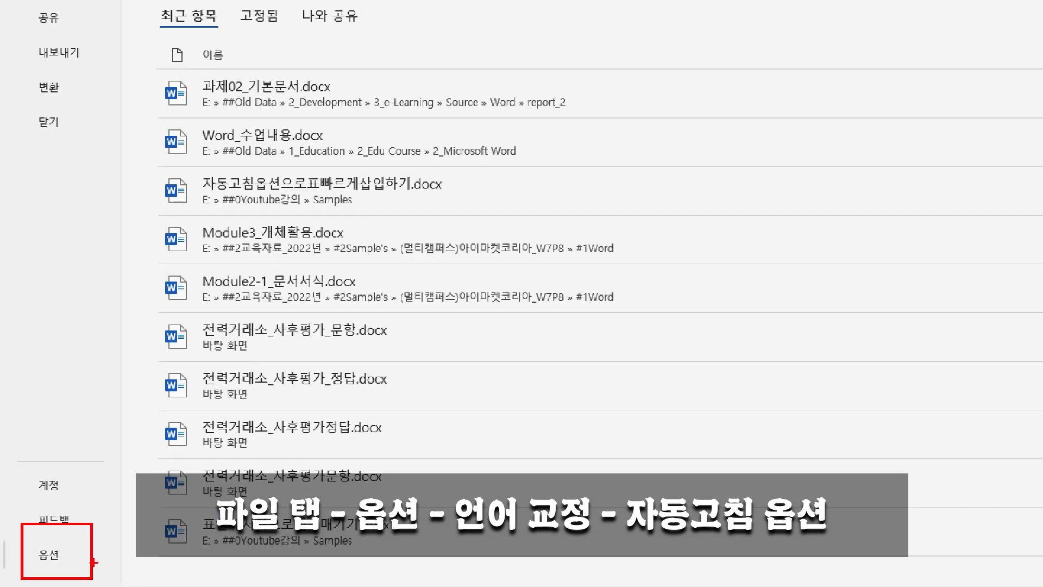
pyautogui.click(70, 547)
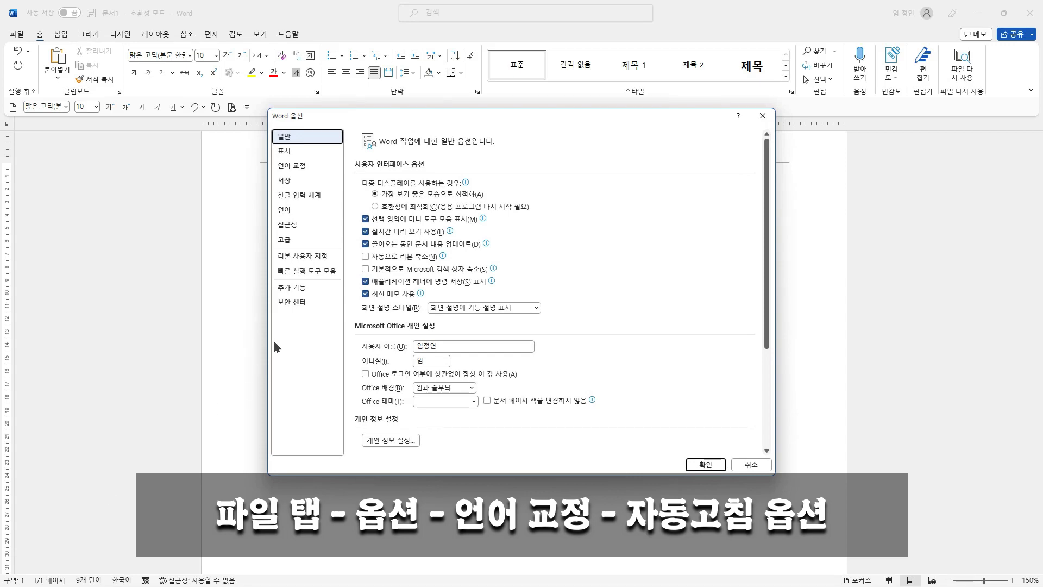
pyautogui.moveTo(357, 110); pyautogui.dragTo(337, 112)
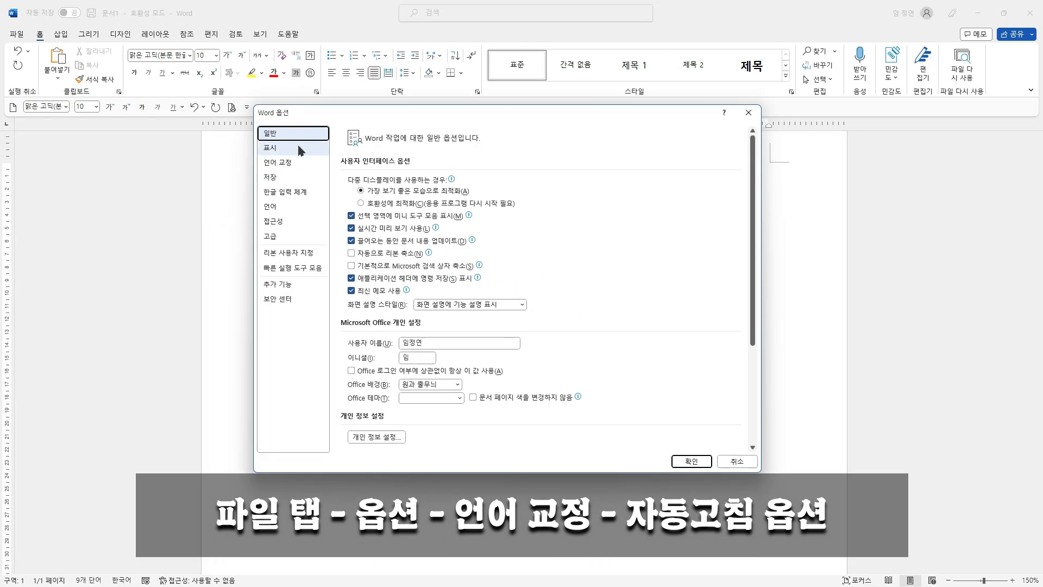
pyautogui.click(284, 208)
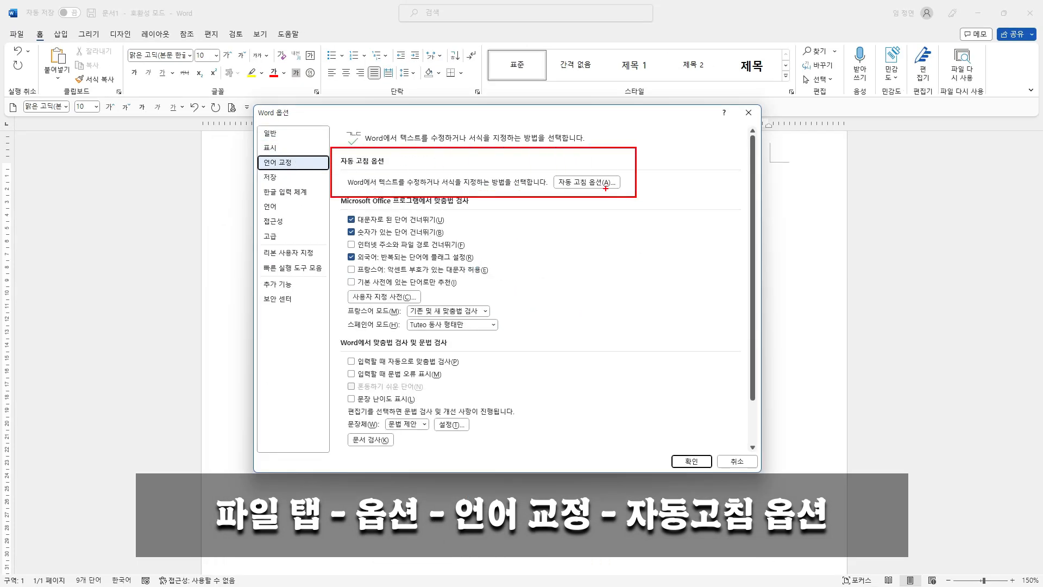
pyautogui.moveTo(579, 161); pyautogui.dragTo(590, 158)
pyautogui.press('Escape')
pyautogui.click(584, 183)
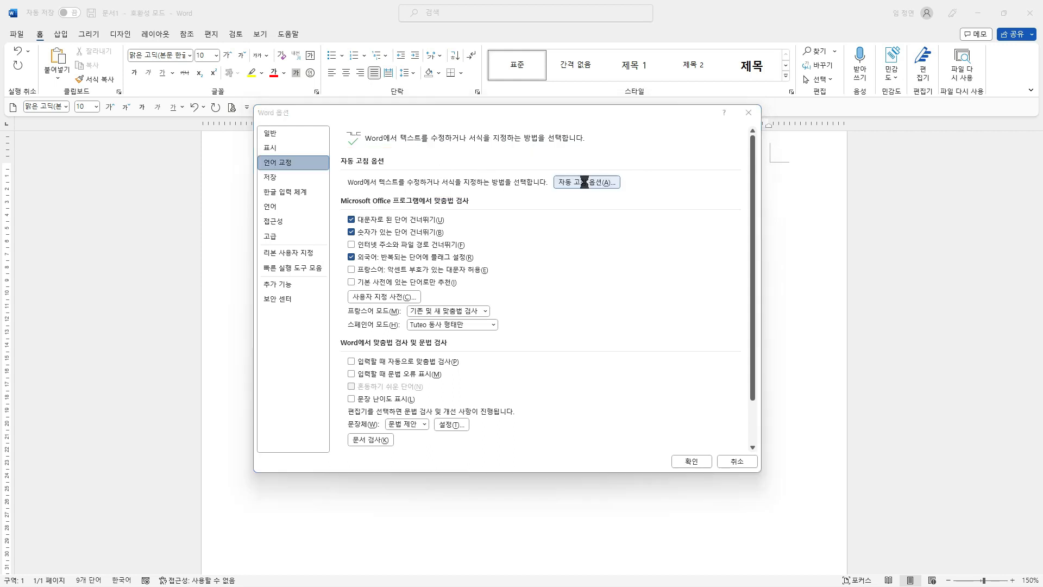
pyautogui.moveTo(473, 156); pyautogui.dragTo(449, 139)
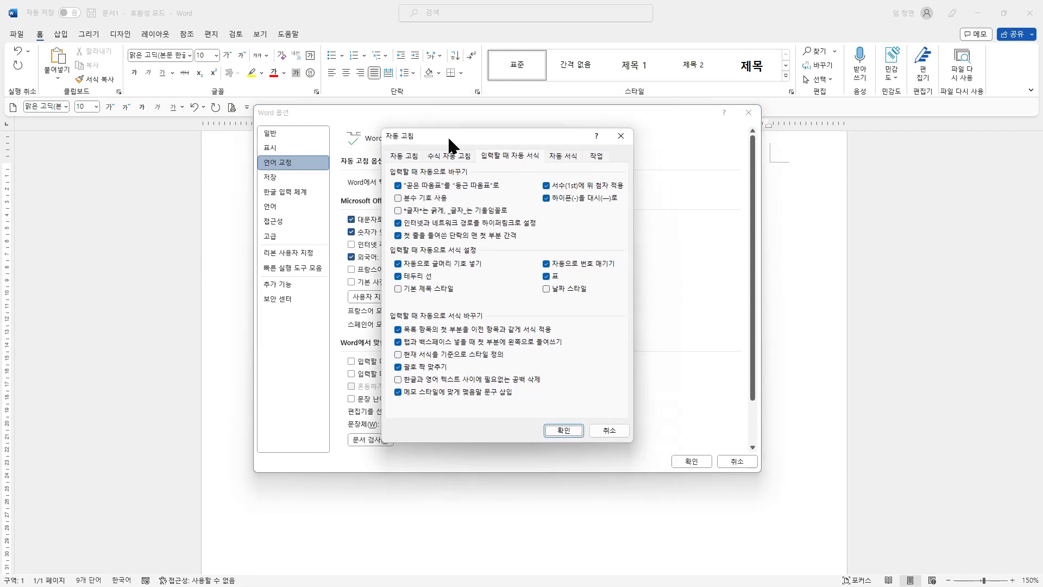
pyautogui.click(404, 156)
pyautogui.hotkey('ctrl', '1')
pyautogui.click(401, 154)
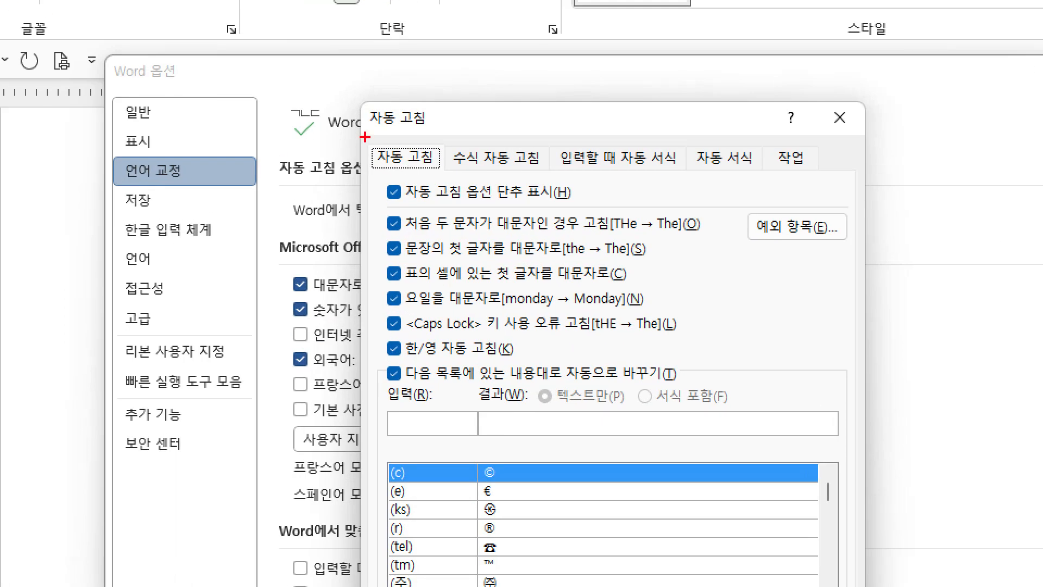
pyautogui.moveTo(364, 135); pyautogui.dragTo(457, 177)
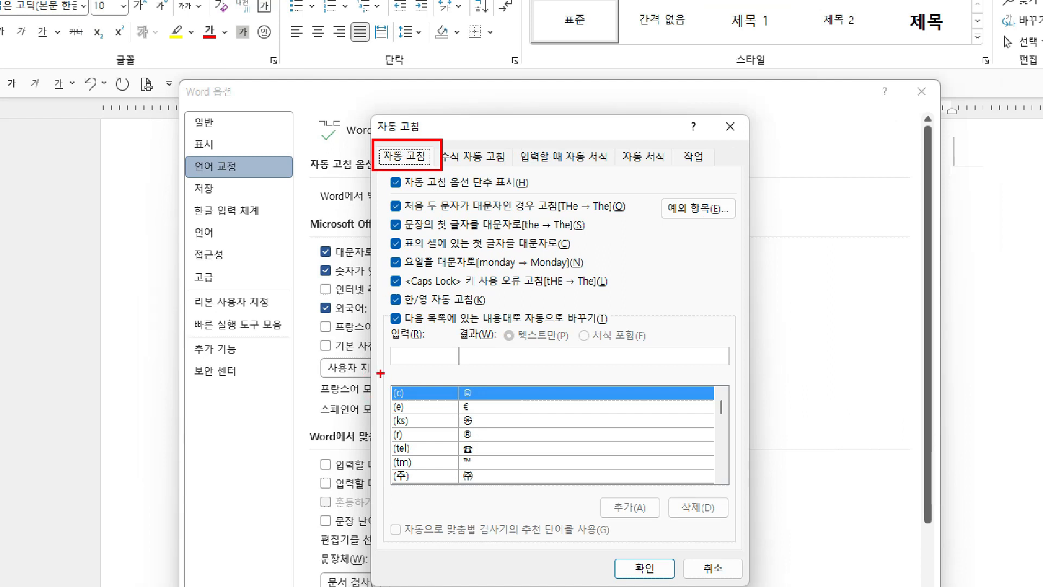
pyautogui.moveTo(381, 374)
pyautogui.mouseDown()
pyautogui.moveTo(450, 460)
pyautogui.moveTo(457, 499)
pyautogui.mouseUp()
pyautogui.moveTo(414, 343)
pyautogui.mouseDown()
pyautogui.moveTo(414, 368)
pyautogui.moveTo(433, 346)
pyautogui.moveTo(488, 407)
pyautogui.moveTo(646, 504)
pyautogui.mouseUp()
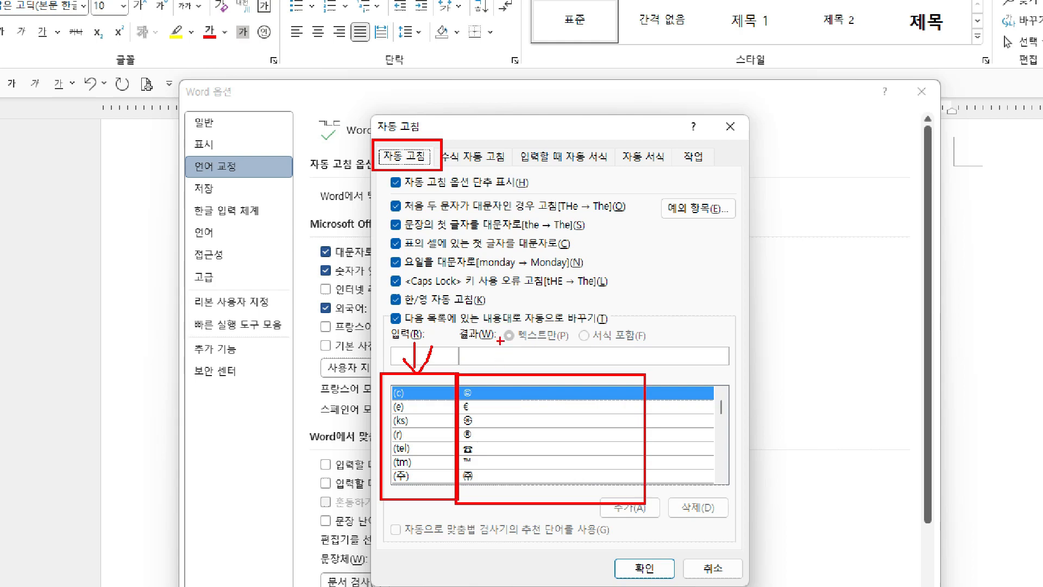
pyautogui.moveTo(500, 341); pyautogui.dragTo(503, 387)
pyautogui.moveTo(502, 387); pyautogui.dragTo(517, 363)
pyautogui.press('Escape')
pyautogui.hotkey('ctrl', '1')
pyautogui.click(425, 353)
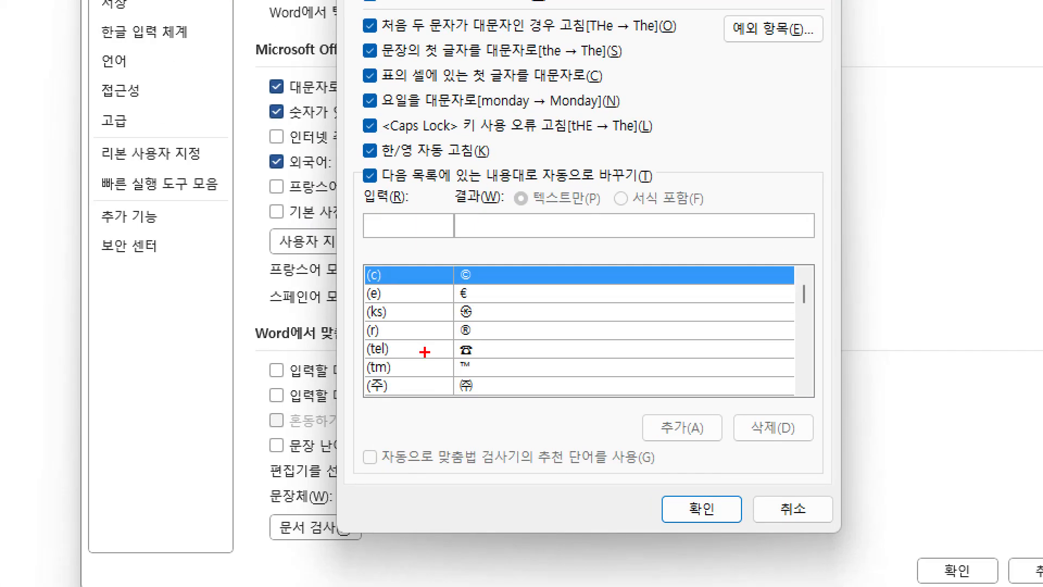
pyautogui.moveTo(359, 338); pyautogui.dragTo(412, 360)
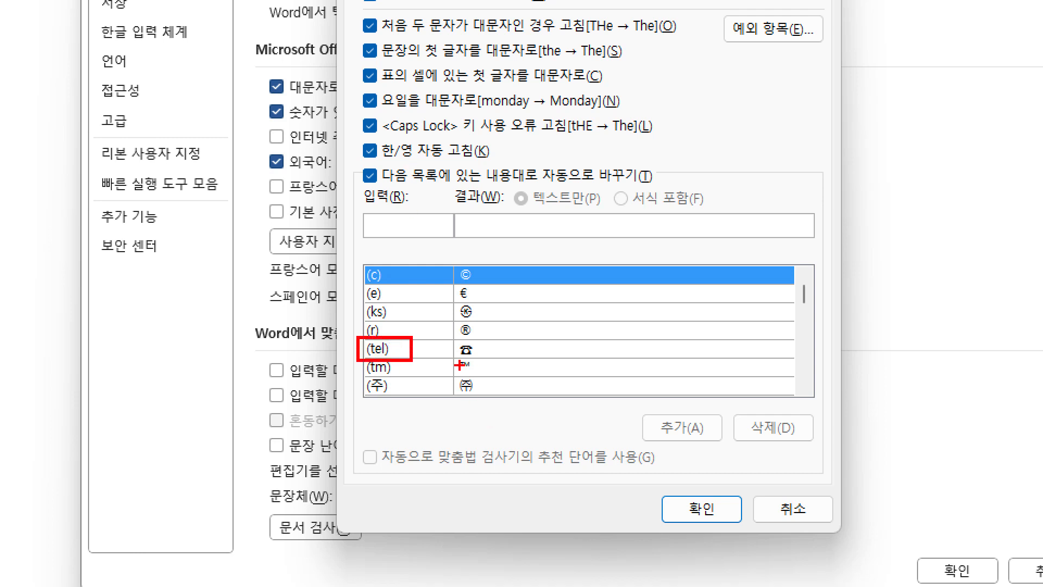
pyautogui.moveTo(450, 340); pyautogui.dragTo(485, 359)
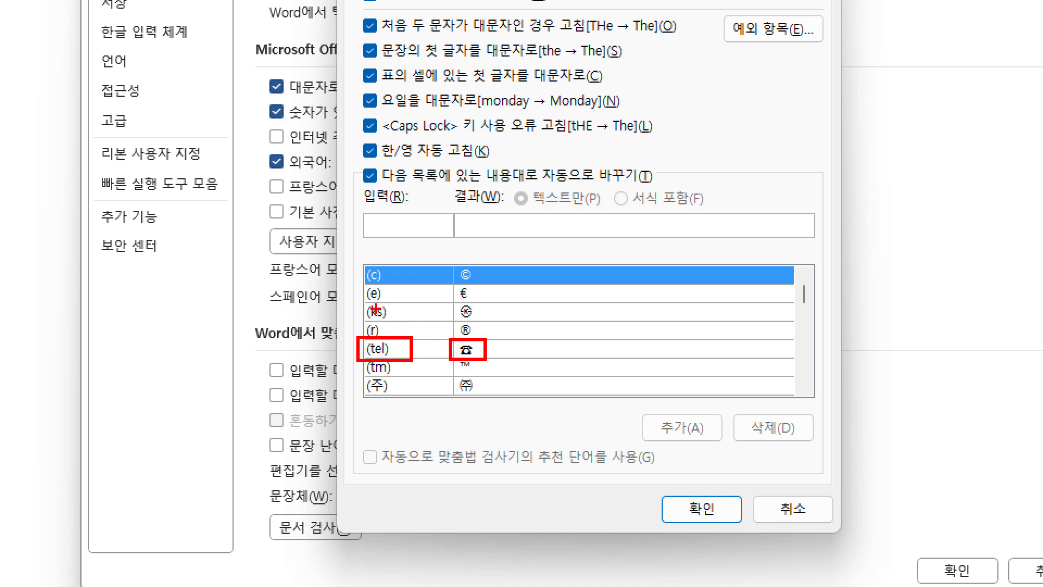
pyautogui.moveTo(361, 301); pyautogui.dragTo(400, 323)
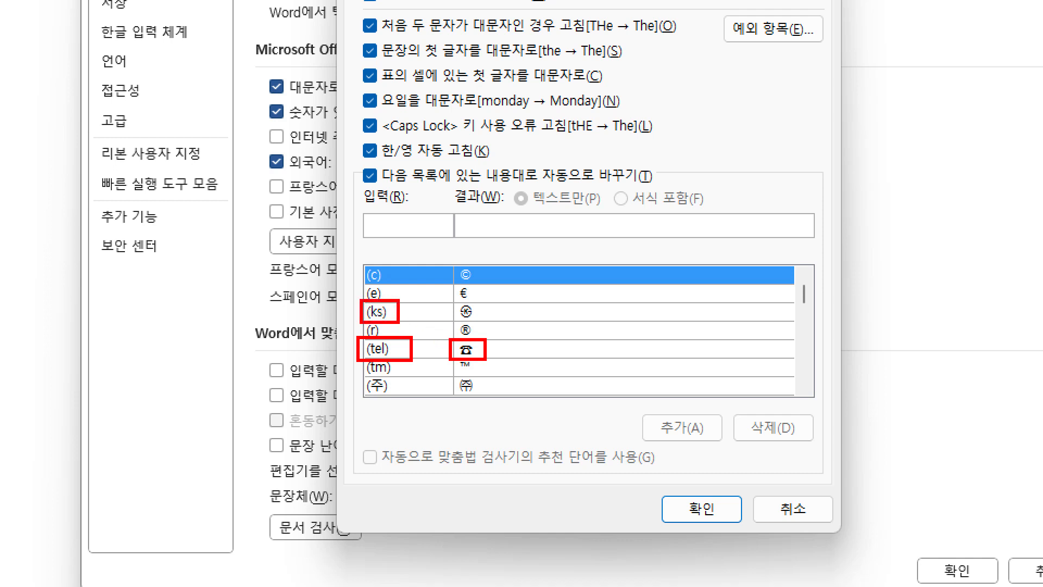
pyautogui.moveTo(455, 303); pyautogui.dragTo(486, 320)
pyautogui.moveTo(359, 191); pyautogui.dragTo(412, 239)
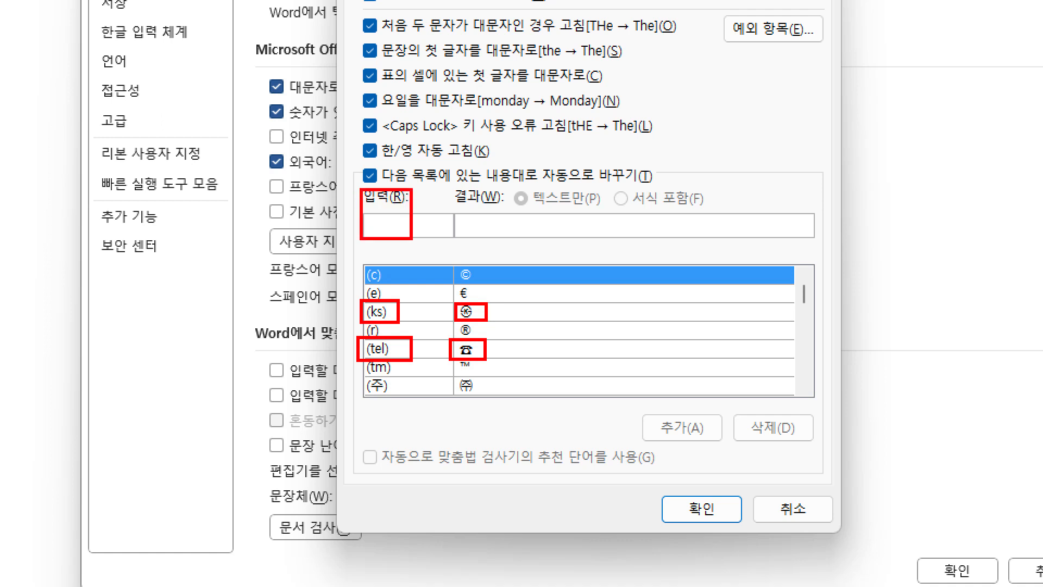
pyautogui.moveTo(478, 258)
pyautogui.mouseDown()
pyautogui.moveTo(471, 230)
pyautogui.moveTo(496, 233)
pyautogui.mouseUp()
pyautogui.moveTo(541, 160); pyautogui.dragTo(606, 187)
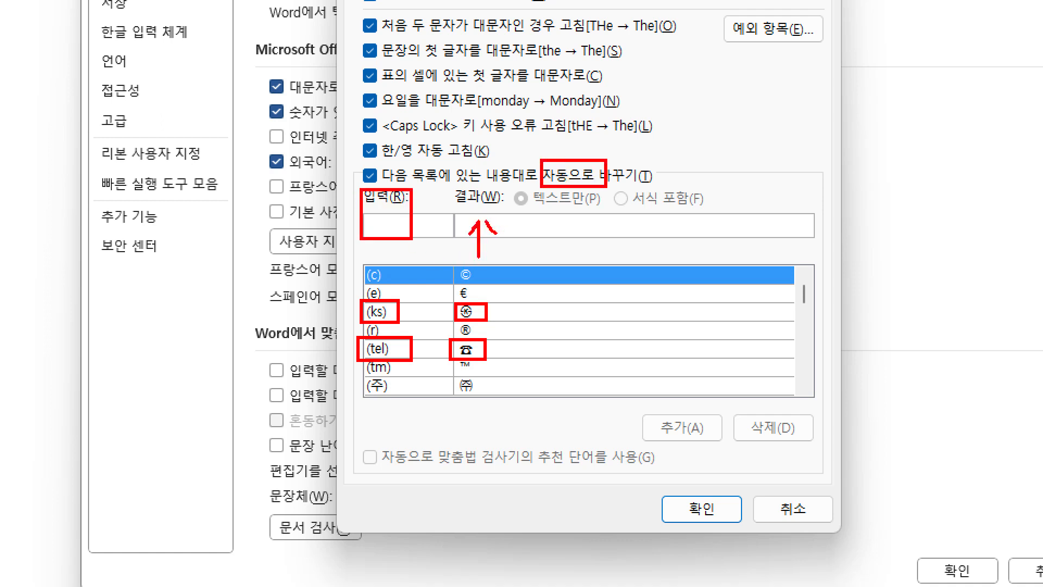
pyautogui.moveTo(354, 160); pyautogui.dragTo(382, 191)
pyautogui.moveTo(382, 245); pyautogui.dragTo(384, 270)
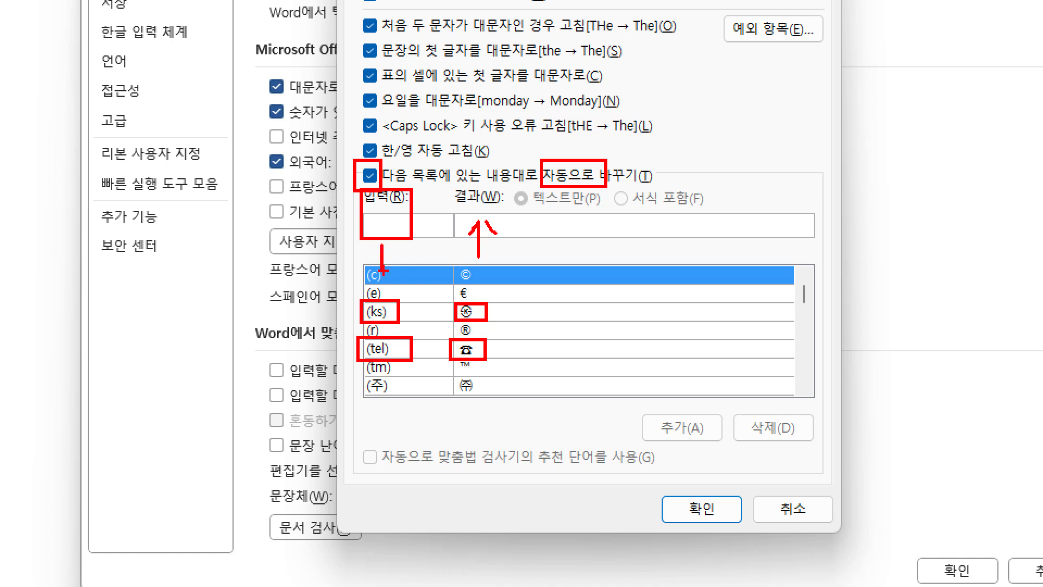
pyautogui.moveTo(500, 266); pyautogui.dragTo(509, 342)
pyautogui.moveTo(347, 249); pyautogui.dragTo(408, 379)
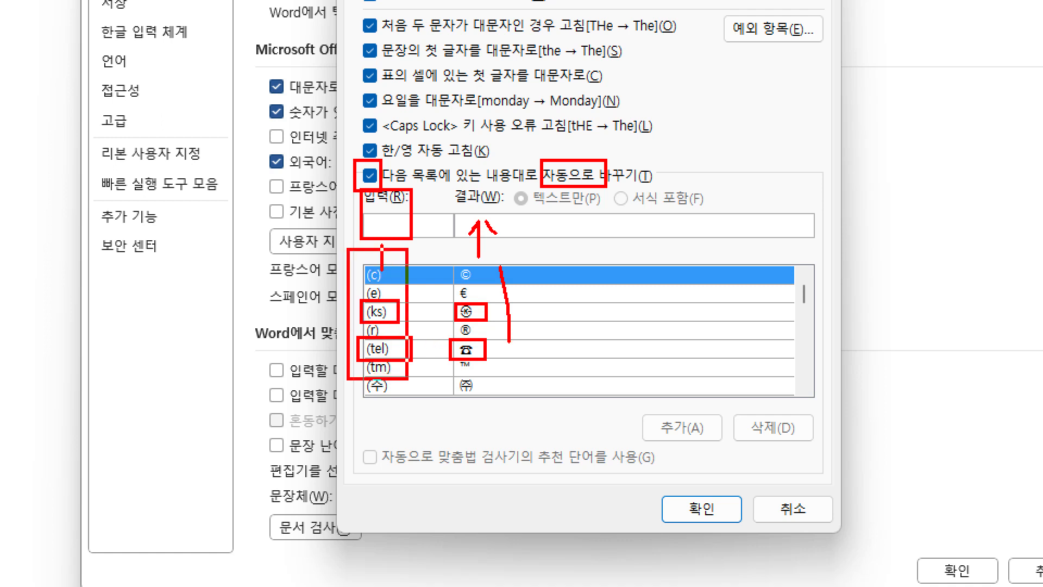
pyautogui.moveTo(450, 255); pyautogui.dragTo(491, 399)
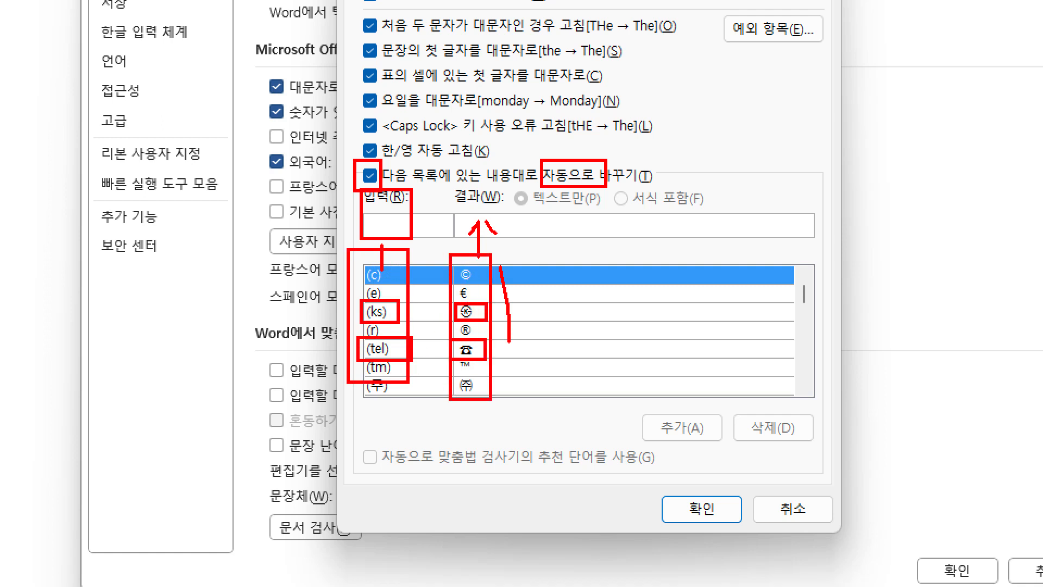
pyautogui.moveTo(348, 157); pyautogui.dragTo(388, 188)
pyautogui.press('Escape')
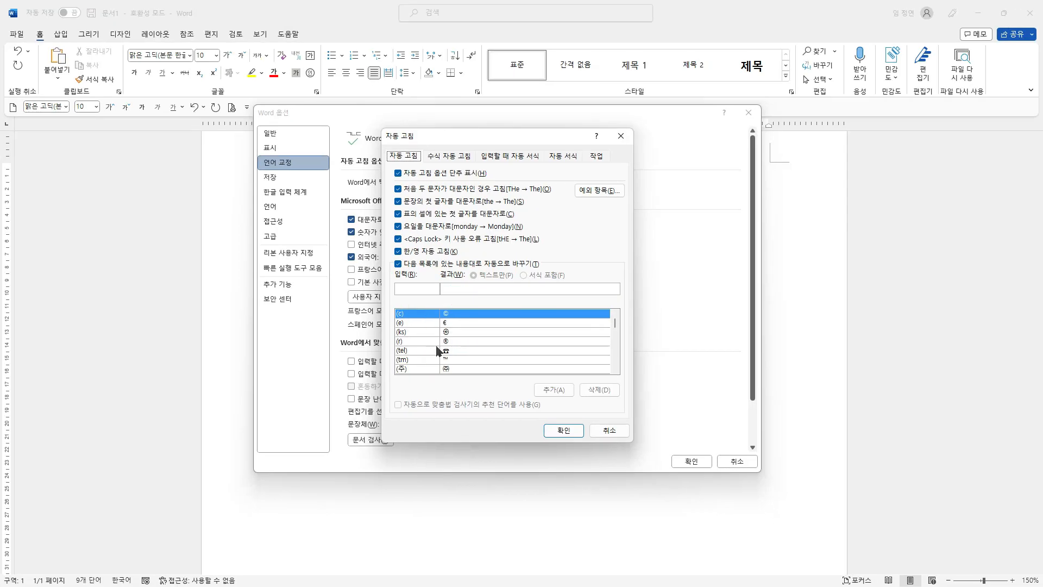
# - Turn off automatic replacement from the AutoCorrect list (다음 목록에 있는 내용대로 자동으로 바꾸기) and apply the Word options
pyautogui.click(399, 264)
pyautogui.click(561, 429)
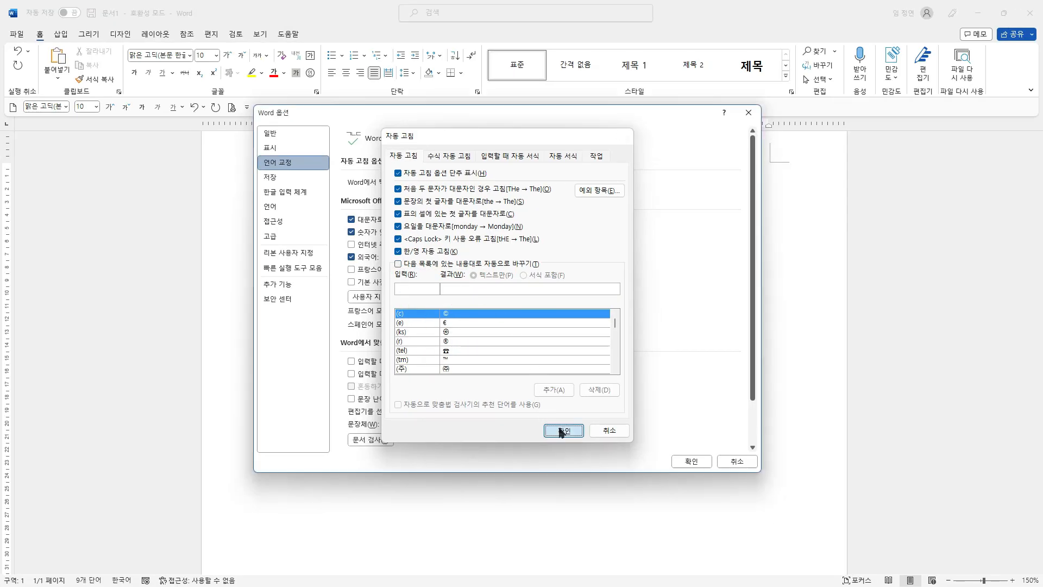
pyautogui.click(691, 461)
# - Enter (tel) and (ks) on separate lines below the list items to test the disabled replacement
pyautogui.scroll(-1, 396, 464)
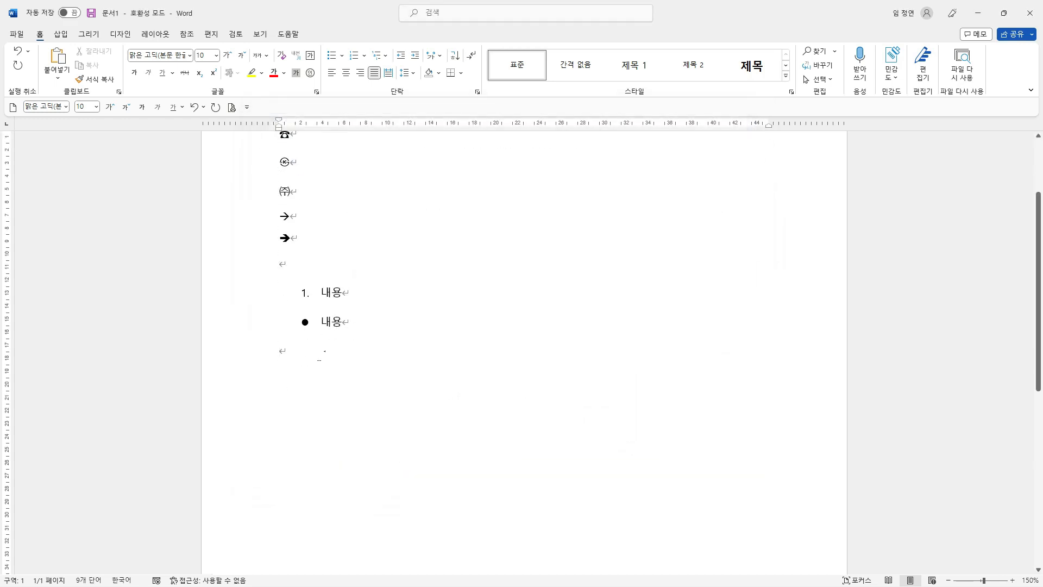
pyautogui.press('Return')
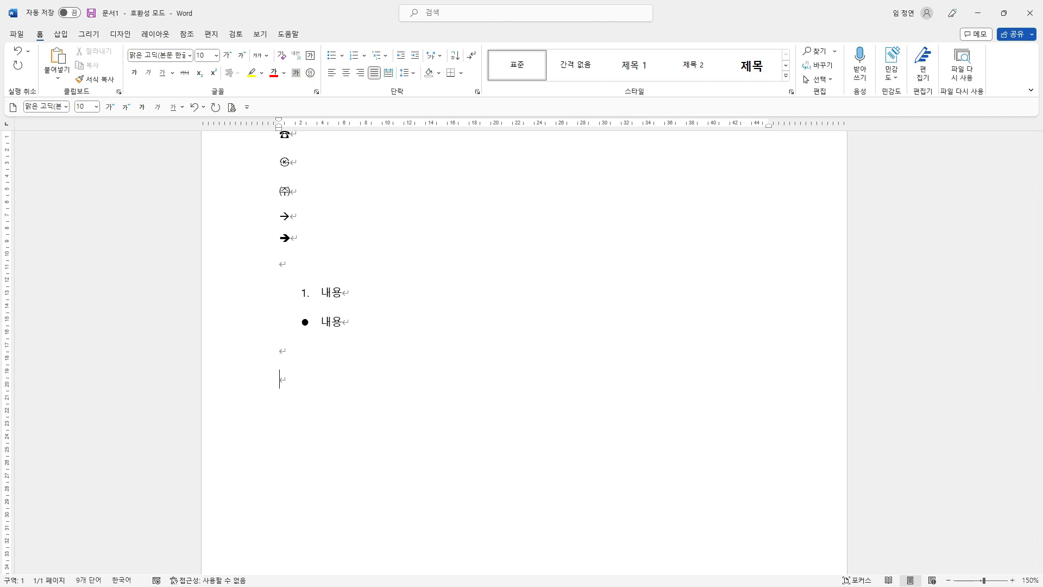
pyautogui.write('(t')
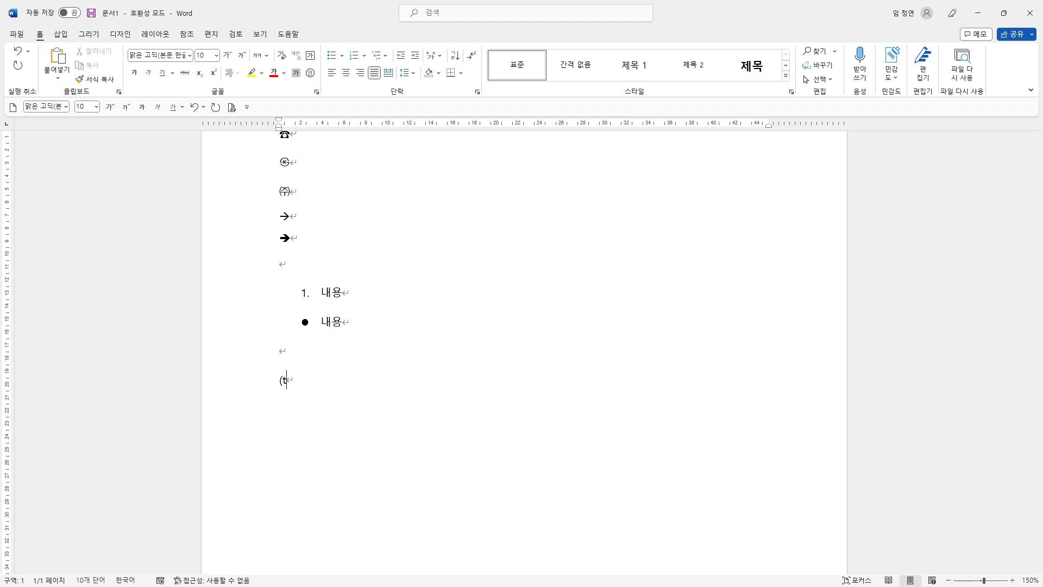
pyautogui.write('el)')
pyautogui.press('Return')
pyautogui.write('(ks)')
pyautogui.press('Return')
# - Enter --> and ==> on separate lines below (ks) and start a new line
pyautogui.press('Hangul')
pyautogui.write('-->')
pyautogui.press('Hangul')
pyautogui.press('Return')
pyautogui.write('==>')
pyautogui.press('Return')
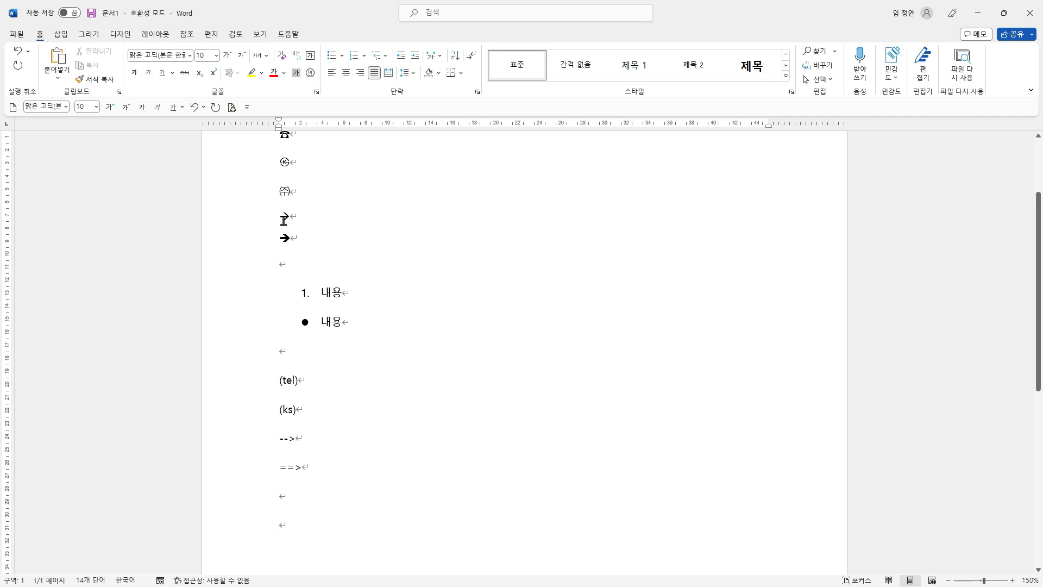
pyautogui.moveTo(295, 277)
pyautogui.mouseDown()
pyautogui.moveTo(319, 302)
pyautogui.moveTo(314, 333)
pyautogui.mouseUp()
pyautogui.moveTo(367, 284)
pyautogui.mouseDown()
pyautogui.moveTo(357, 308)
pyautogui.moveTo(391, 301)
pyautogui.mouseUp()
pyautogui.moveTo(395, 295); pyautogui.dragTo(418, 330)
pyautogui.moveTo(316, 192)
pyautogui.mouseDown()
pyautogui.moveTo(335, 187)
pyautogui.moveTo(328, 201)
pyautogui.mouseUp()
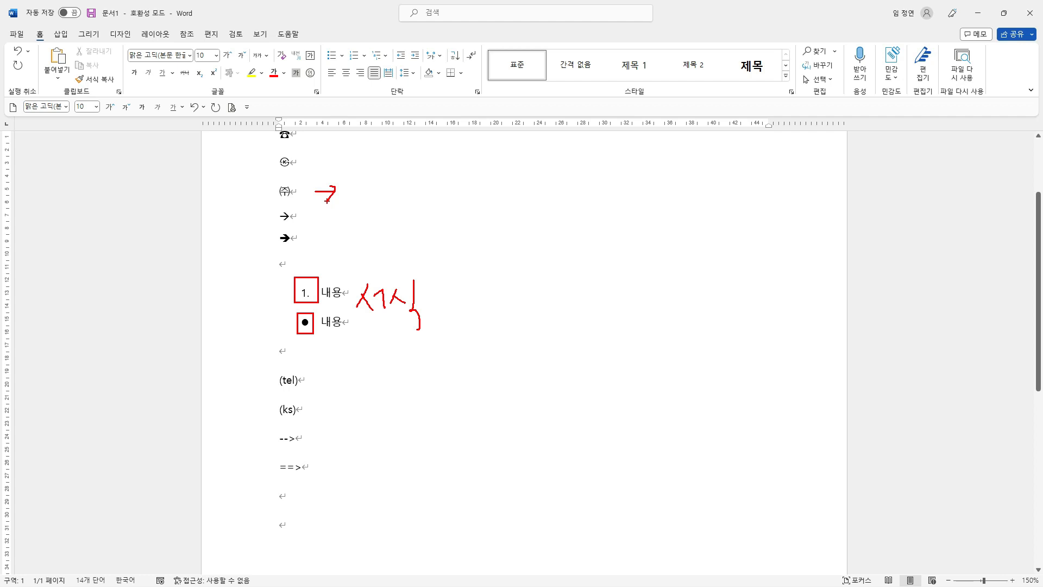
pyautogui.moveTo(276, 294)
pyautogui.mouseDown()
pyautogui.moveTo(264, 294)
pyautogui.moveTo(280, 326)
pyautogui.mouseUp()
pyautogui.press('Escape')
# - Create another automatically numbered item 1. with the text "내용" at the end of the document and end the list
pyautogui.scroll(-3, 334, 510)
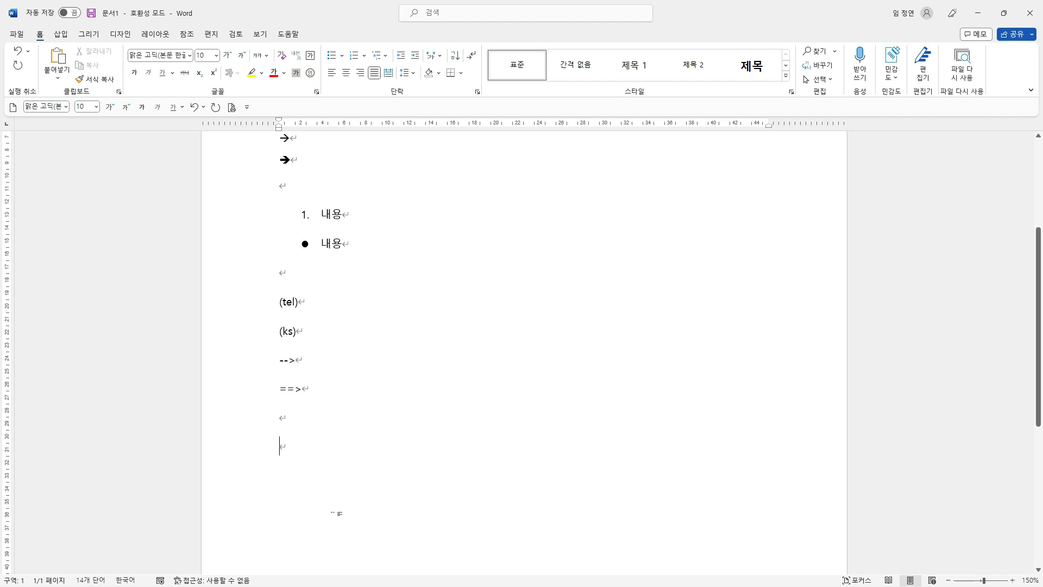
pyautogui.write('1. ')
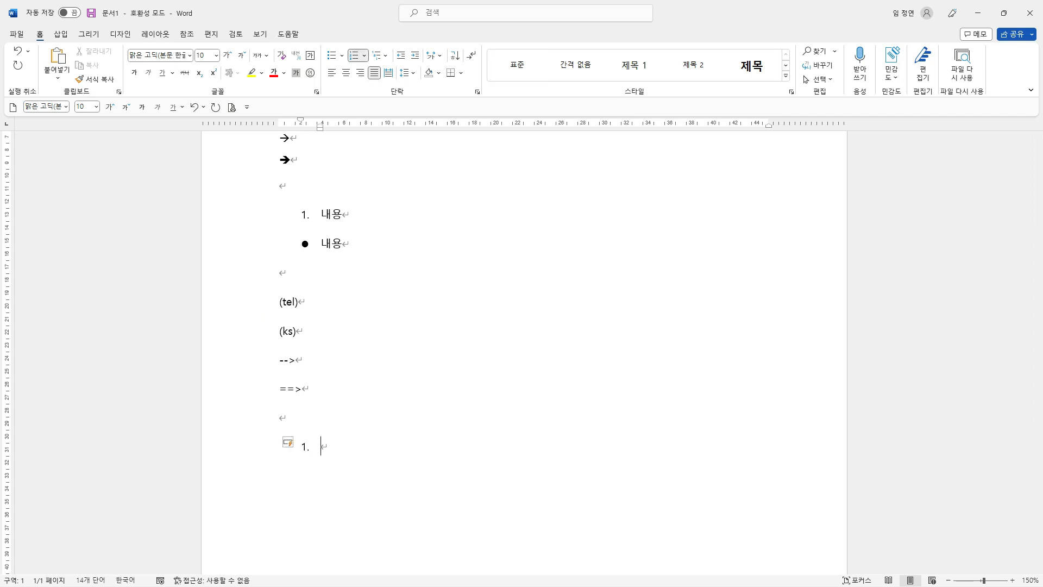
pyautogui.write('sodyd')
pyautogui.press('BackSpace')
pyautogui.press('BackSpace')
pyautogui.press('BackSpace')
pyautogui.press('BackSpace')
pyautogui.press('BackSpace')
pyautogui.press('Hangul')
pyautogui.write('내용')
pyautogui.press('Return')
pyautogui.press('Return')
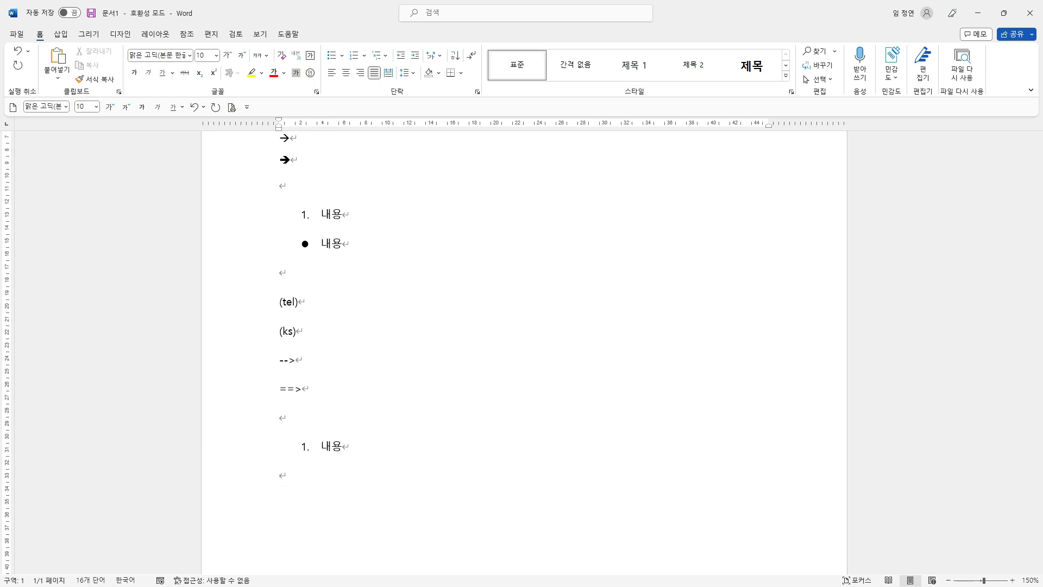
# - Create an automatically bulleted item with the text "내용" below the last numbered item
pyautogui.write('*')
pyautogui.press('Hangul')
pyautogui.write('내용')
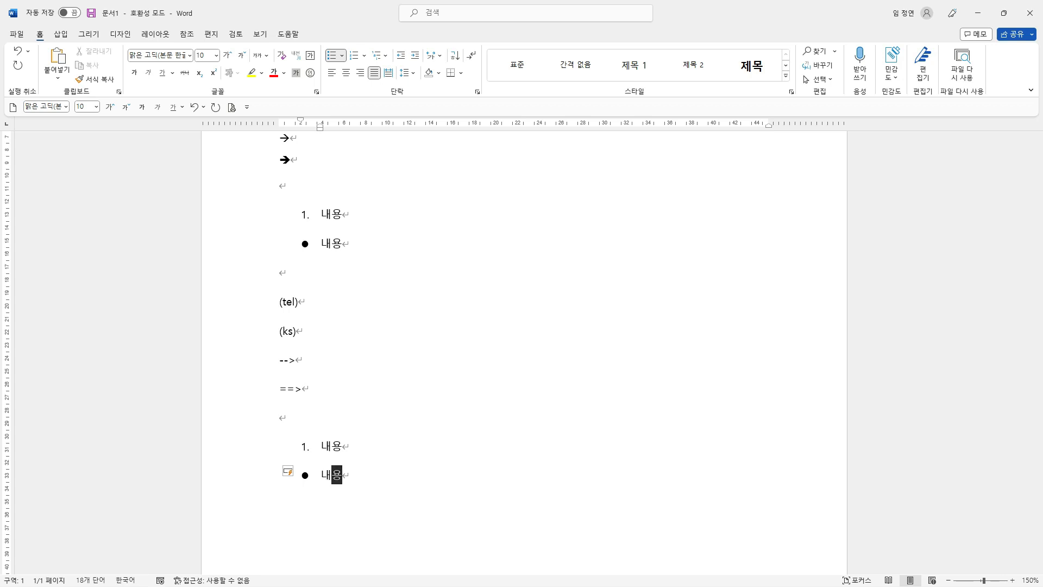
pyautogui.hotkey('ctrl', '2')
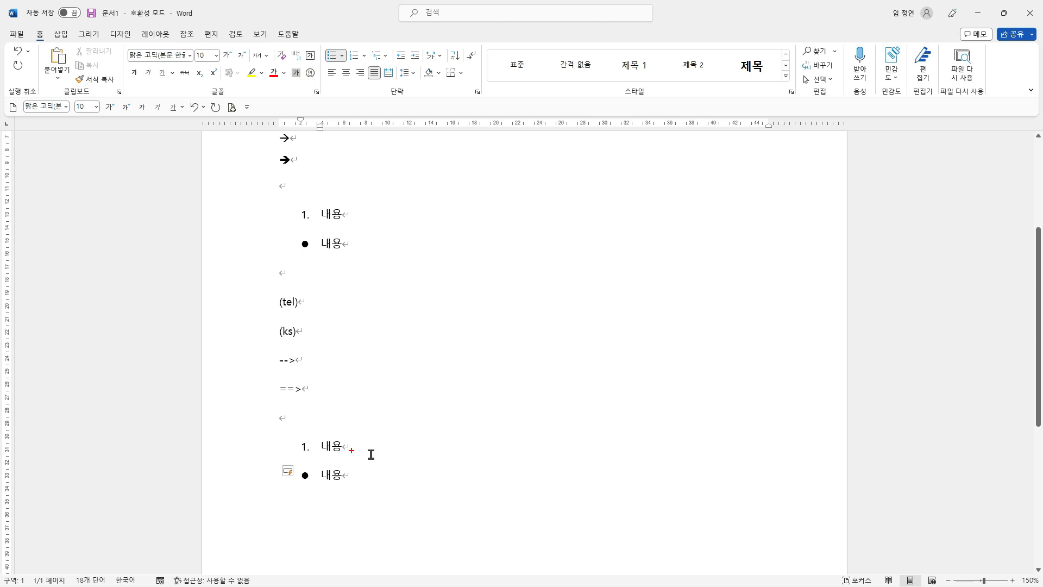
pyautogui.moveTo(288, 432)
pyautogui.mouseDown()
pyautogui.moveTo(362, 489)
pyautogui.moveTo(384, 456)
pyautogui.moveTo(389, 469)
pyautogui.mouseUp()
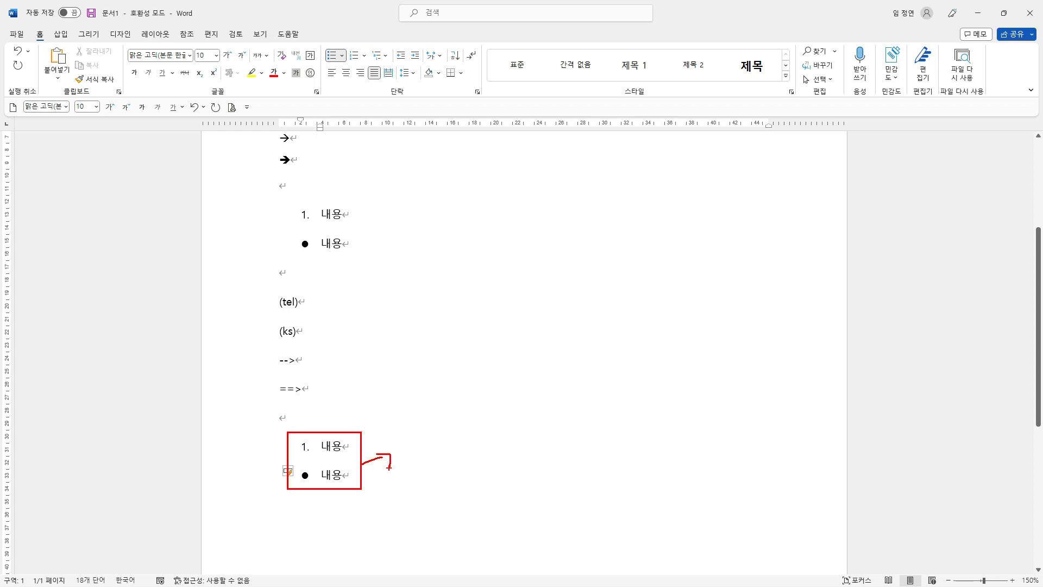
pyautogui.moveTo(322, 417)
pyautogui.mouseDown()
pyautogui.moveTo(323, 429)
pyautogui.moveTo(341, 413)
pyautogui.mouseUp()
pyautogui.press('Escape')
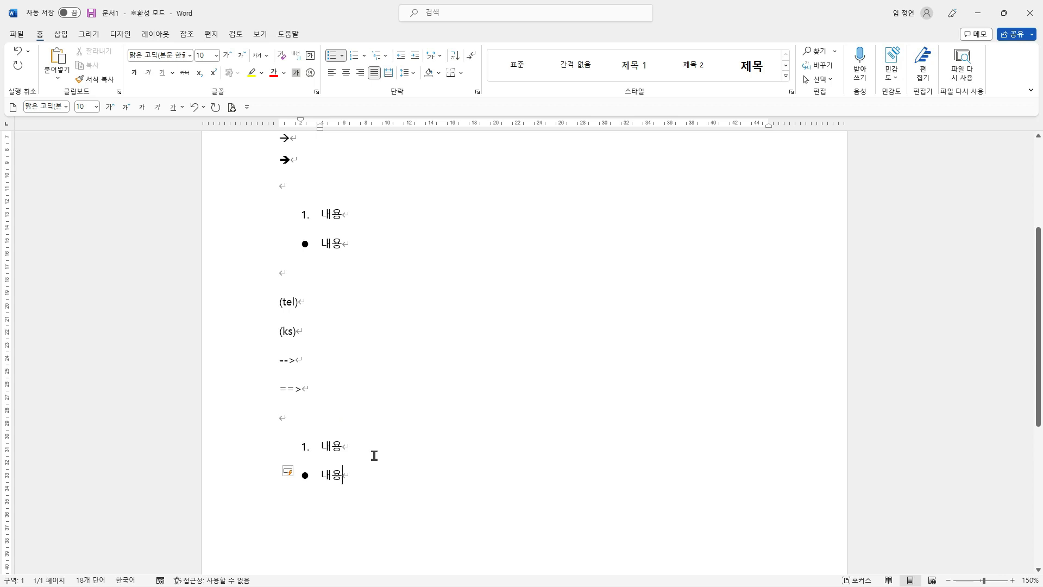
# - Open the AutoCorrect options from the proofing settings and display the AutoFormat As You Type options (입력할 때 자동 서식)
pyautogui.click(16, 34)
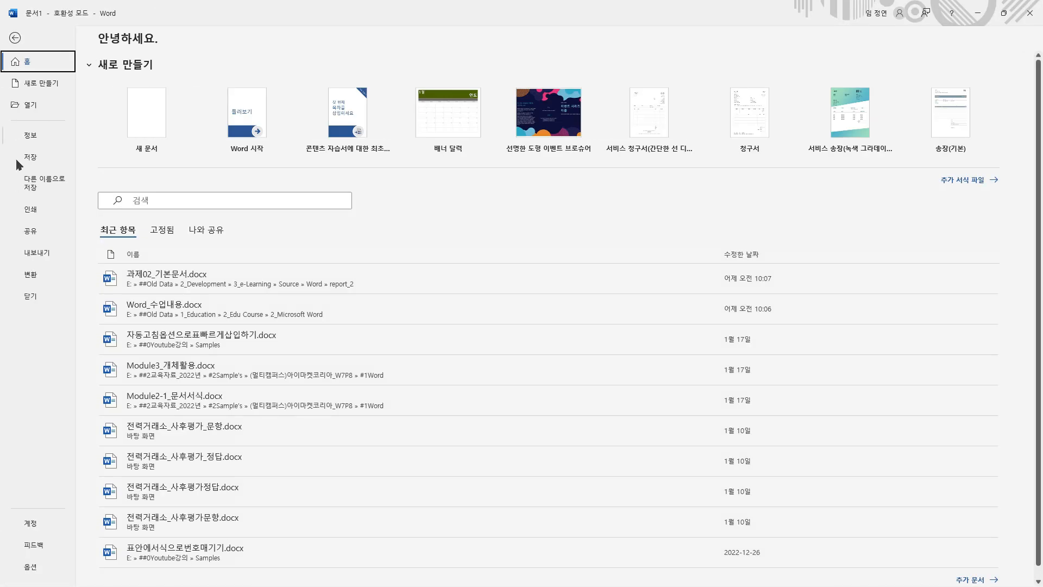
pyautogui.click(30, 568)
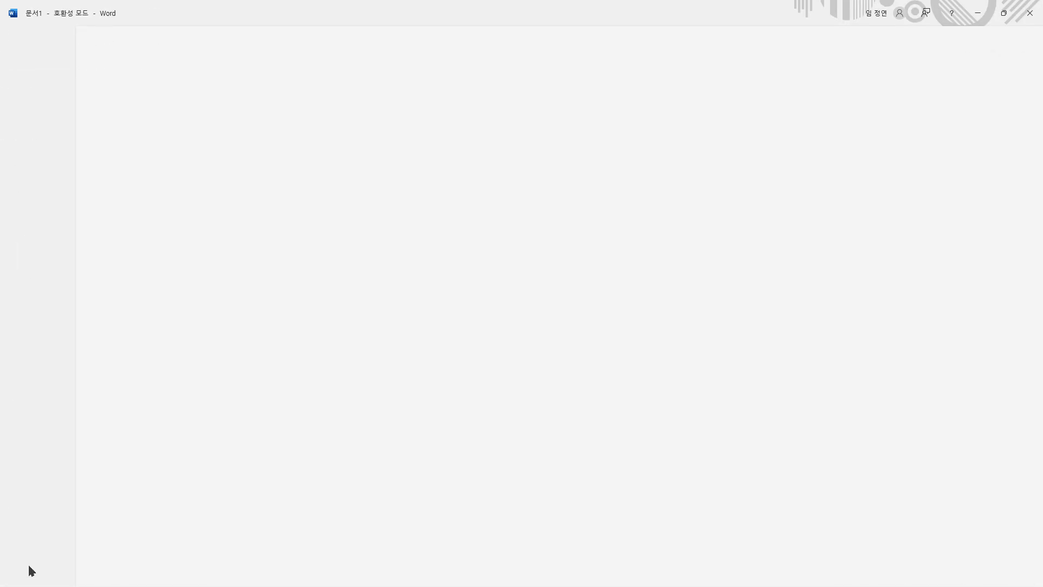
pyautogui.click(301, 172)
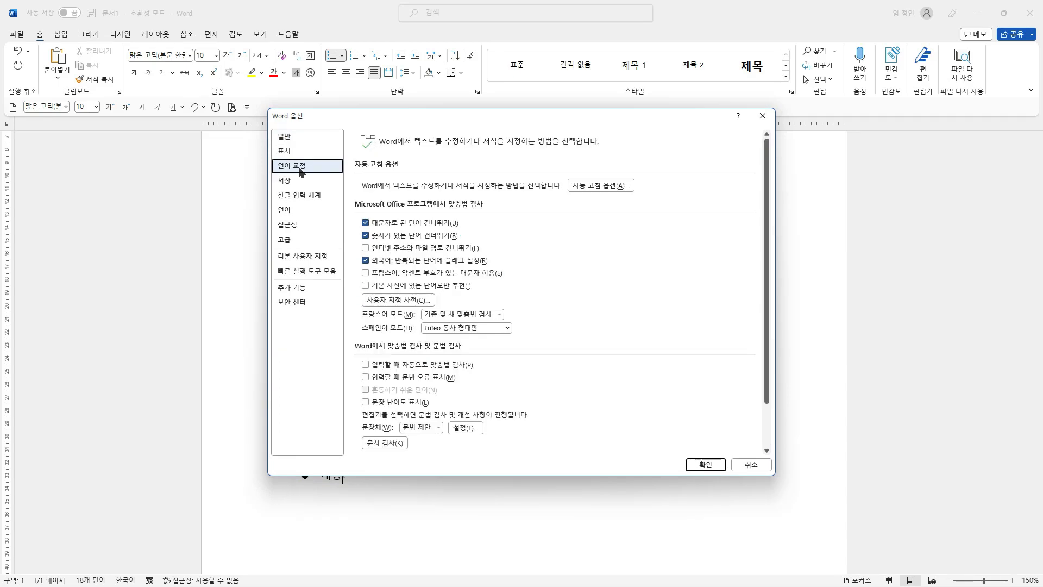
pyautogui.click(601, 186)
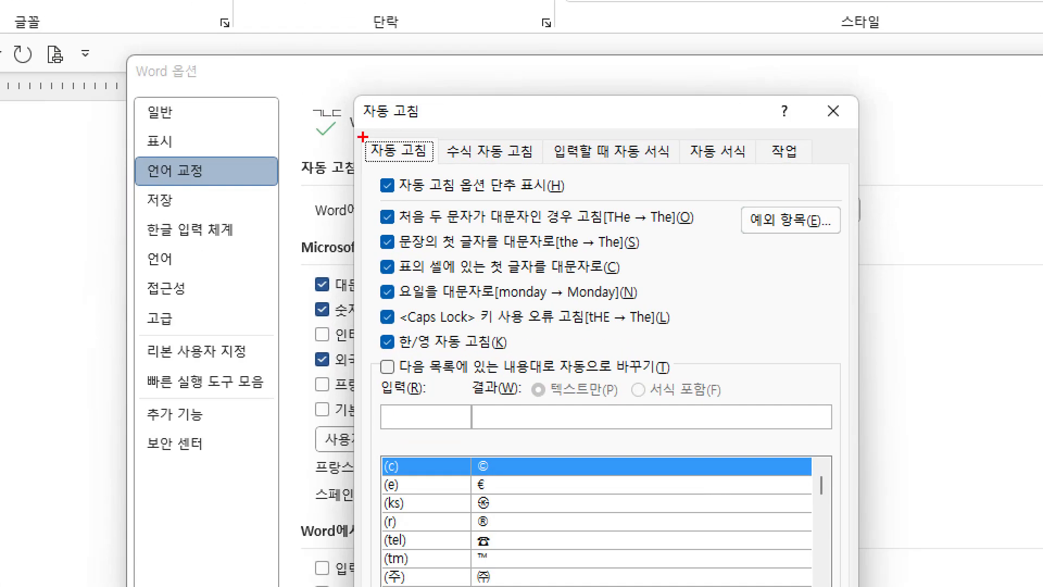
pyautogui.moveTo(344, 127)
pyautogui.mouseDown()
pyautogui.moveTo(393, 158)
pyautogui.moveTo(449, 175)
pyautogui.mouseUp()
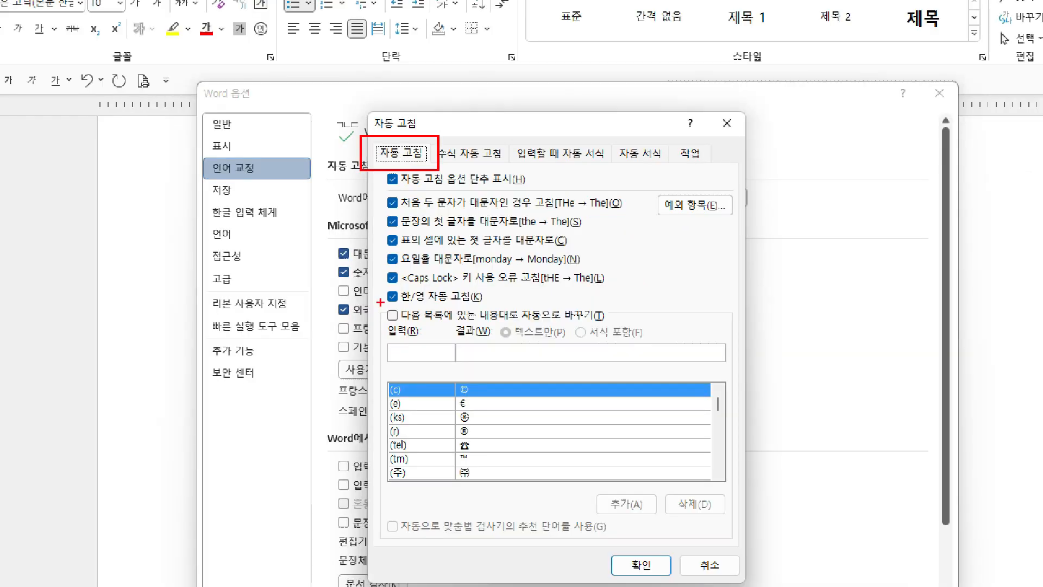
pyautogui.moveTo(372, 349)
pyautogui.mouseDown()
pyautogui.moveTo(668, 537)
pyautogui.moveTo(828, 586)
pyautogui.mouseUp()
pyautogui.moveTo(721, 492); pyautogui.dragTo(725, 495)
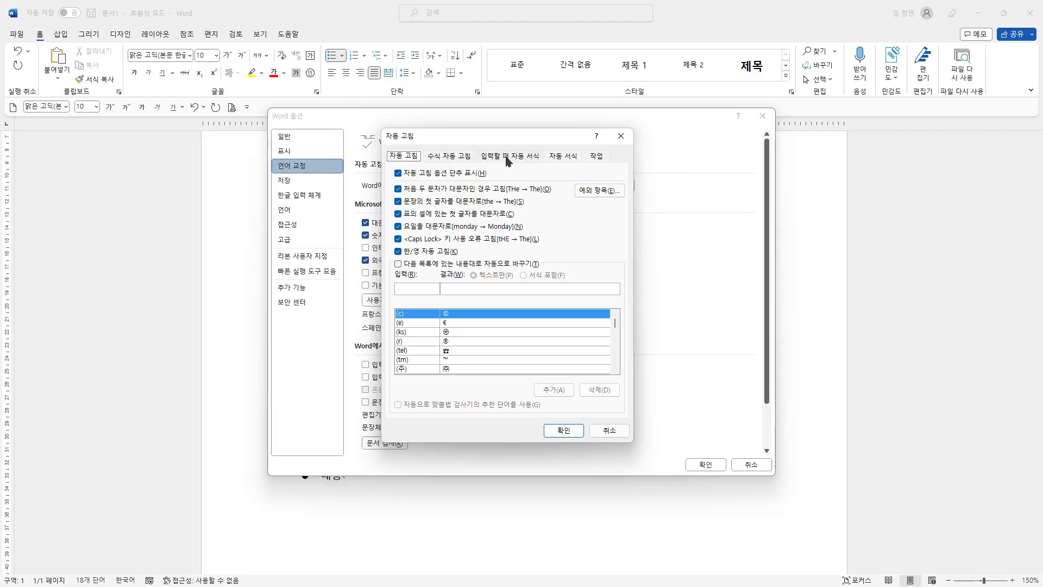
pyautogui.click(560, 153)
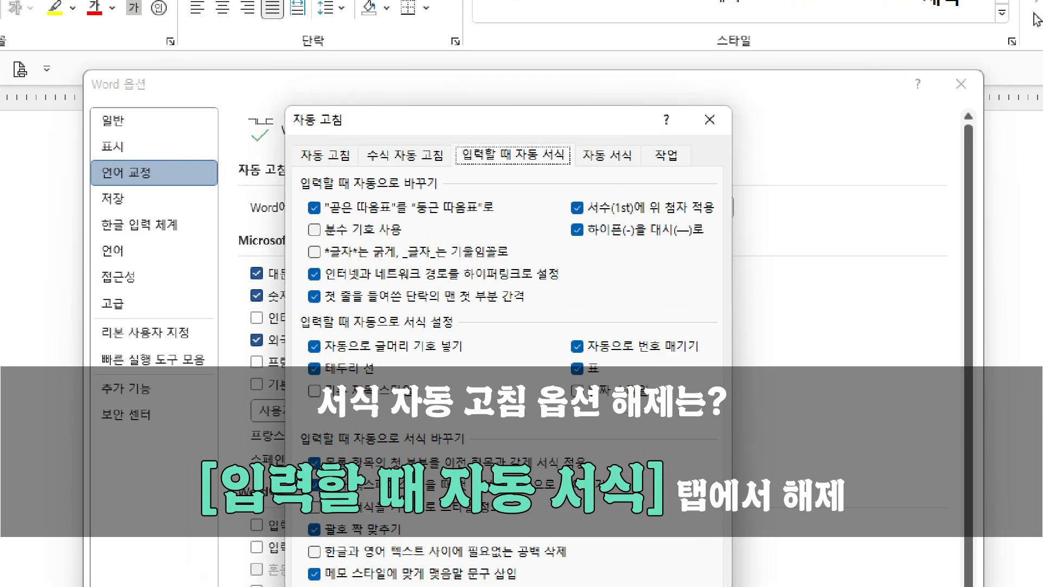
pyautogui.moveTo(446, 131); pyautogui.dragTo(583, 177)
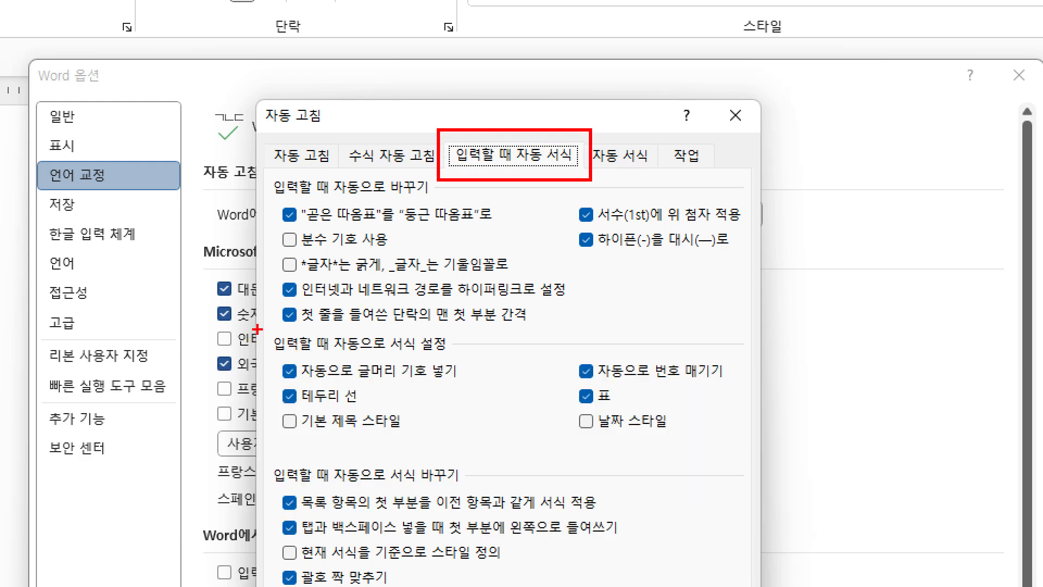
pyautogui.moveTo(257, 329)
pyautogui.mouseDown()
pyautogui.moveTo(652, 457)
pyautogui.moveTo(748, 451)
pyautogui.mouseUp()
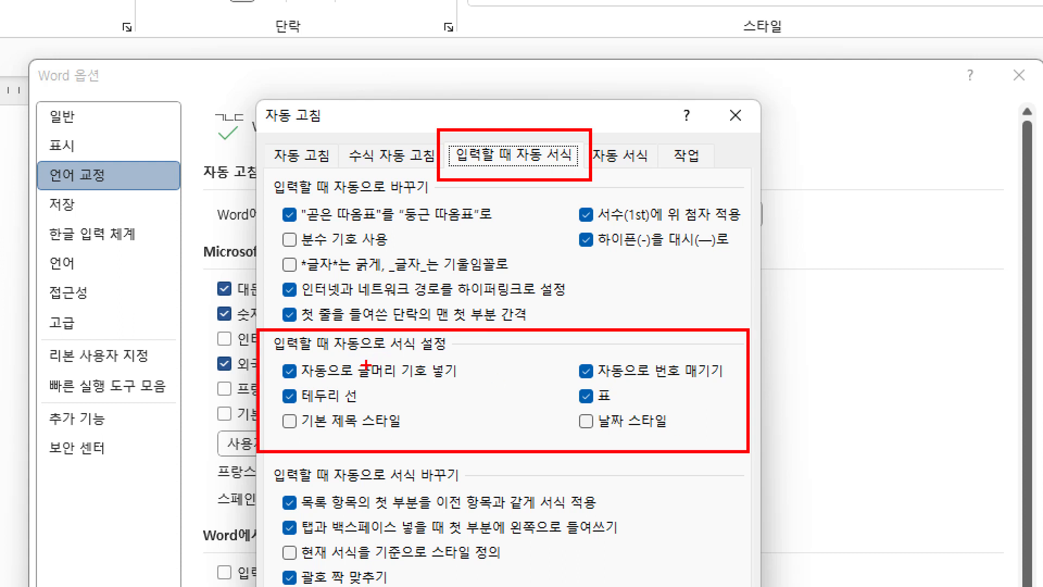
pyautogui.moveTo(346, 359)
pyautogui.mouseDown()
pyautogui.moveTo(349, 369)
pyautogui.moveTo(362, 357)
pyautogui.mouseUp()
pyautogui.moveTo(651, 356)
pyautogui.mouseDown()
pyautogui.moveTo(660, 373)
pyautogui.moveTo(673, 347)
pyautogui.mouseUp()
pyautogui.press('Escape')
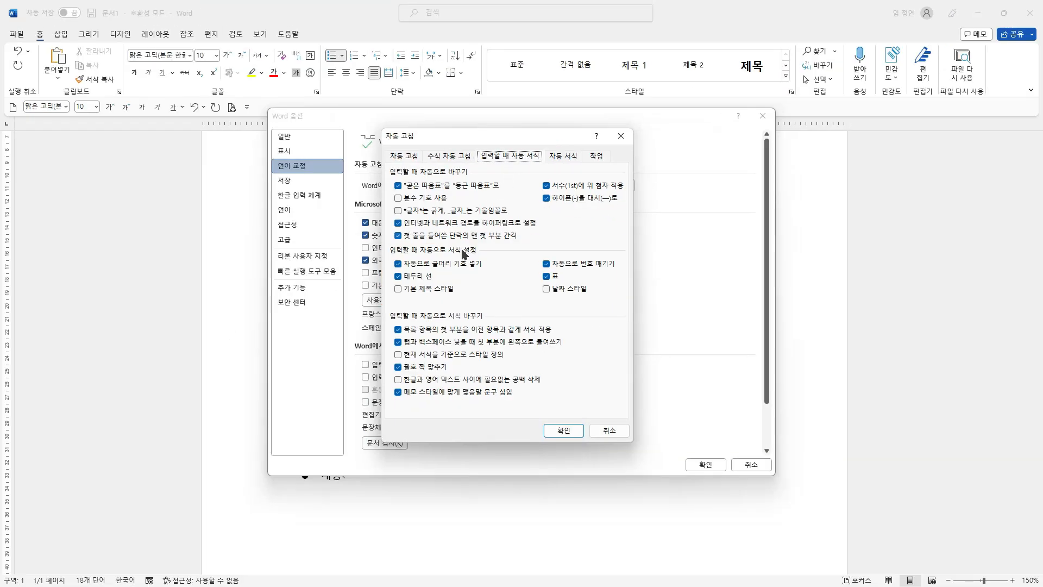
# - Turn off automatic bullets (자동으로 글머리 기호 넣기) and automatic numbering (자동으로 번호 매기기), and apply the Word options
pyautogui.click(450, 264)
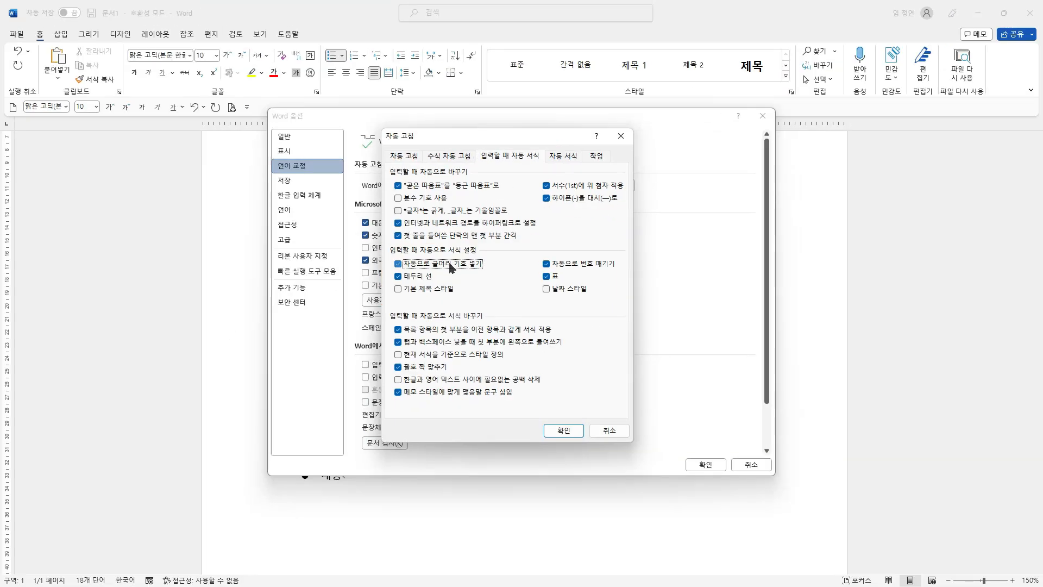
pyautogui.click(573, 266)
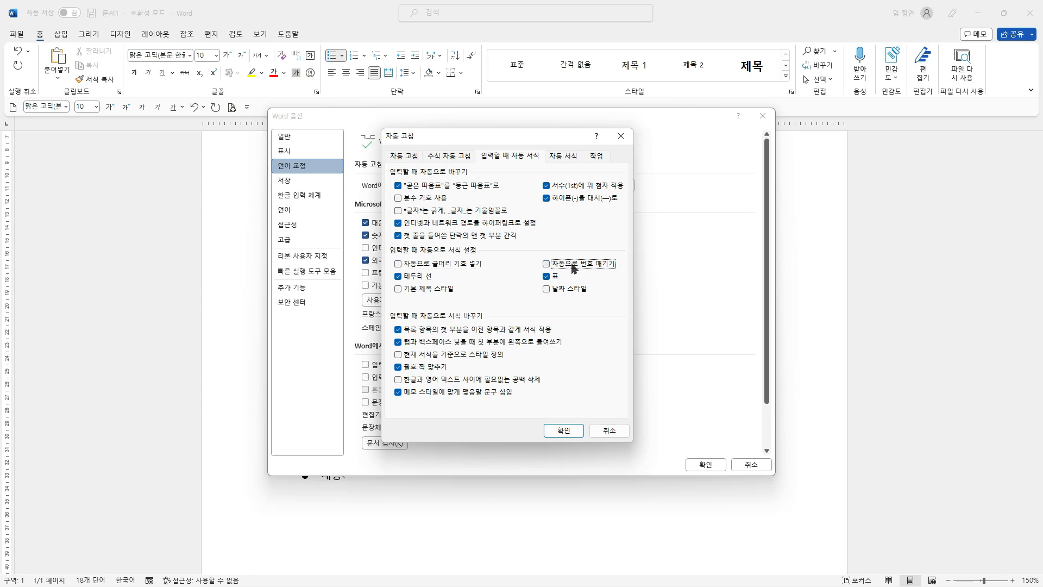
pyautogui.click(563, 430)
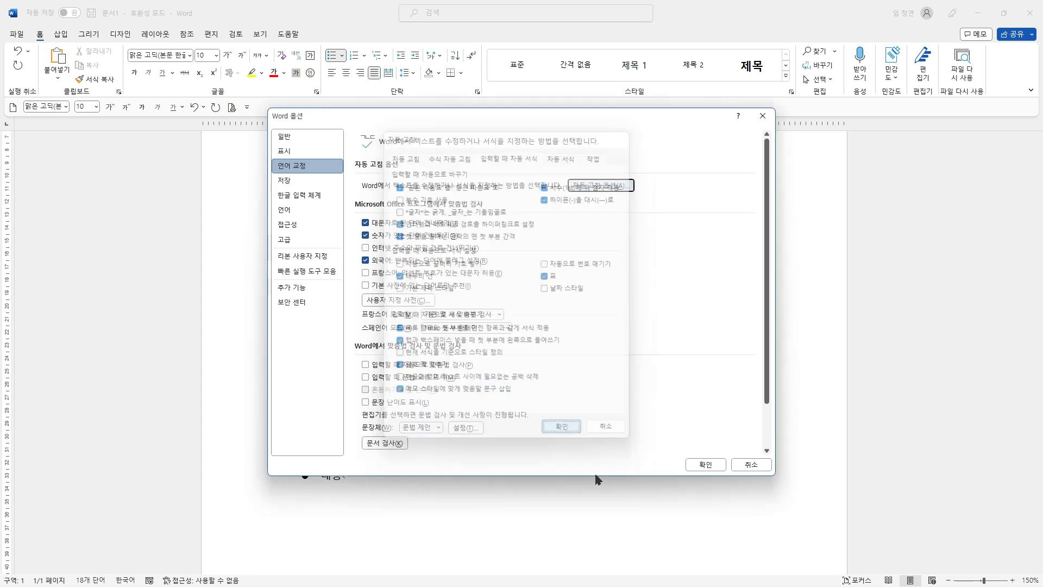
pyautogui.click(706, 465)
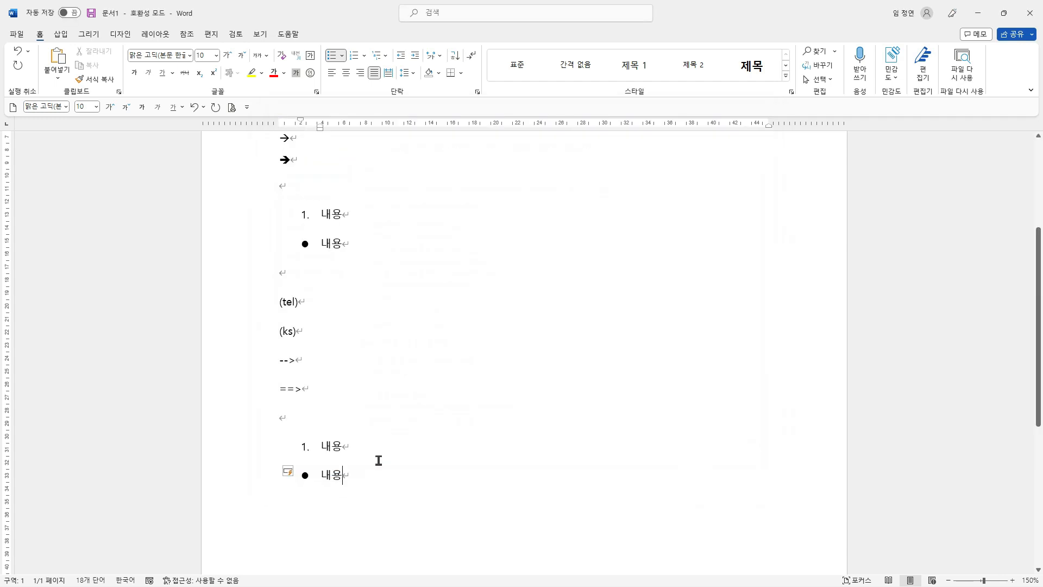
# - End the bulleted list, leave a blank line, and enter "1. 내용" followed by a new line to test the disabled numbering
pyautogui.scroll(-2, 378, 460)
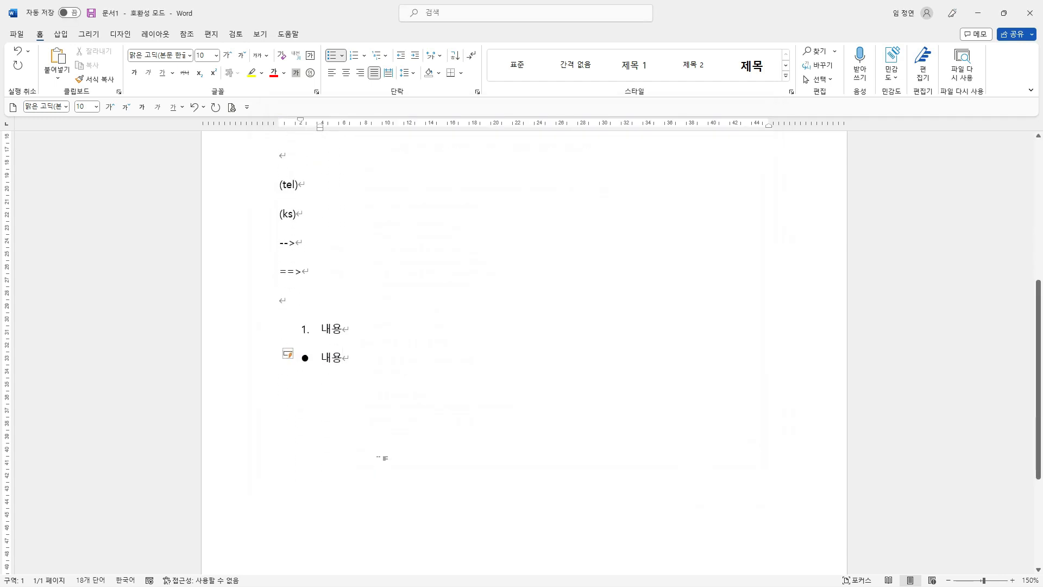
pyautogui.press('Return')
pyautogui.press('Return')
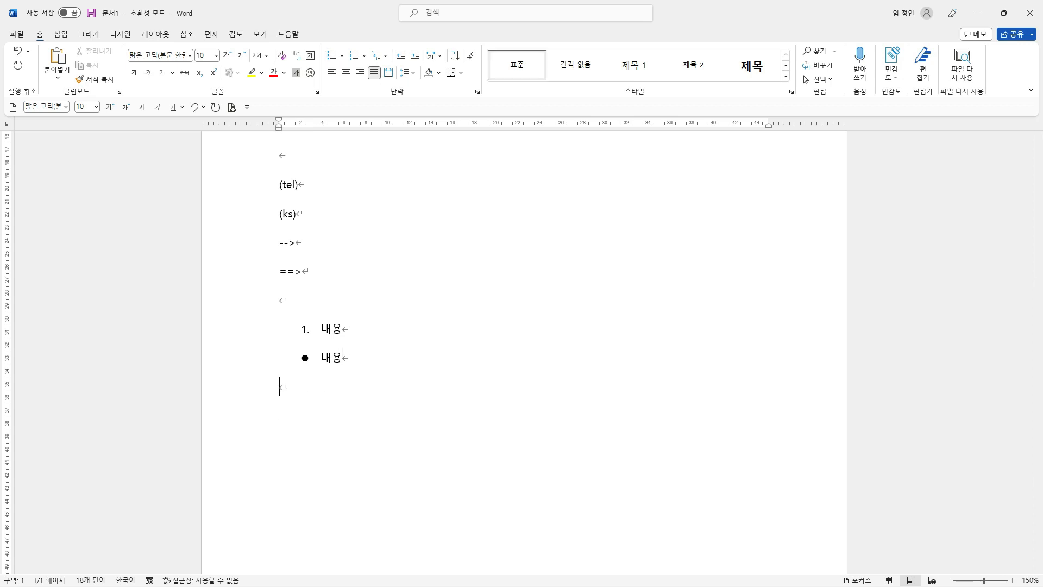
pyautogui.press('Return')
pyautogui.scroll(-1, 379, 461)
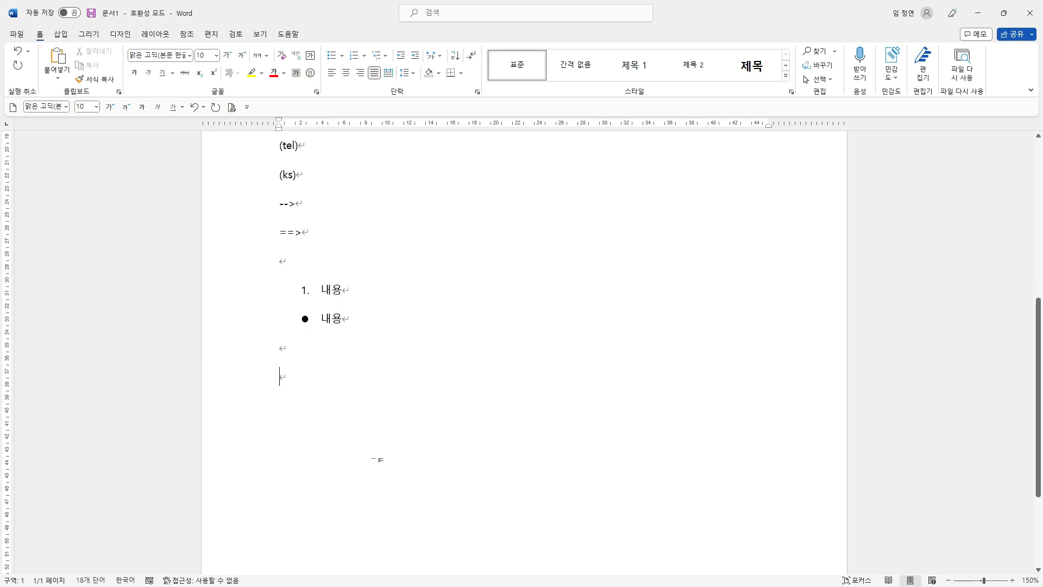
pyautogui.write('1. ')
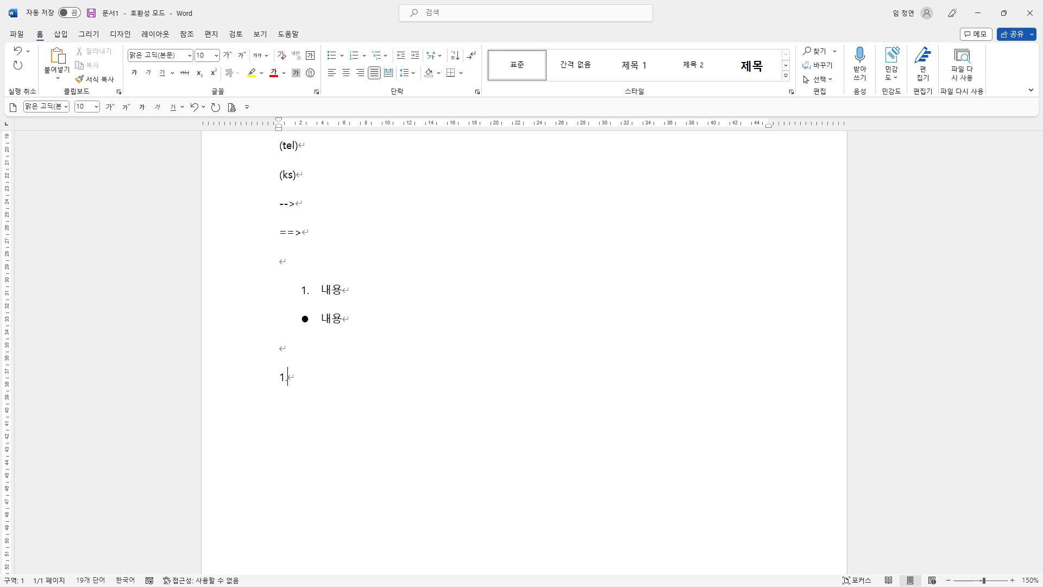
pyautogui.write('내용')
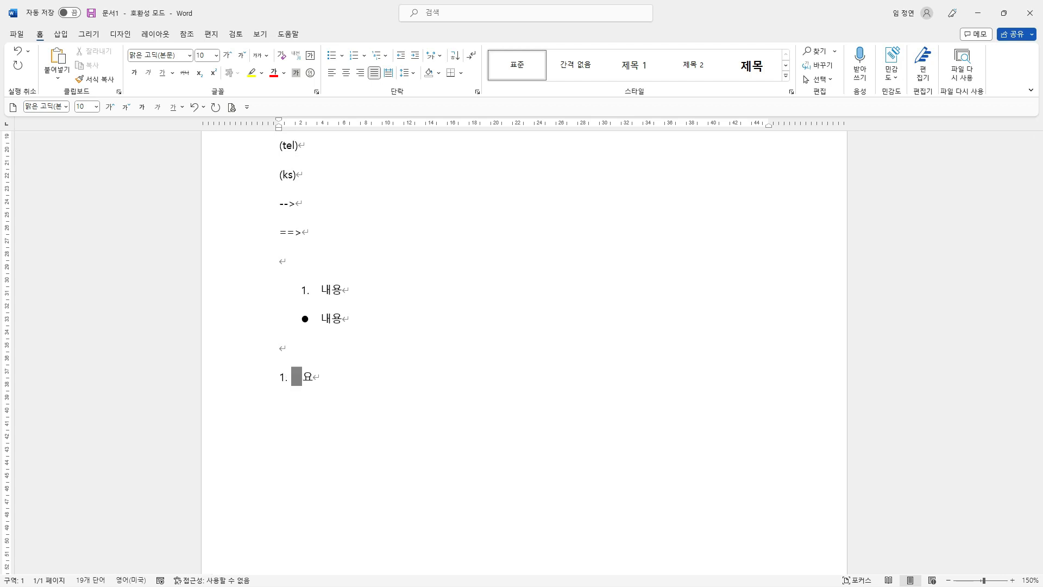
pyautogui.press('Return')
pyautogui.click(283, 377)
pyautogui.click(291, 408)
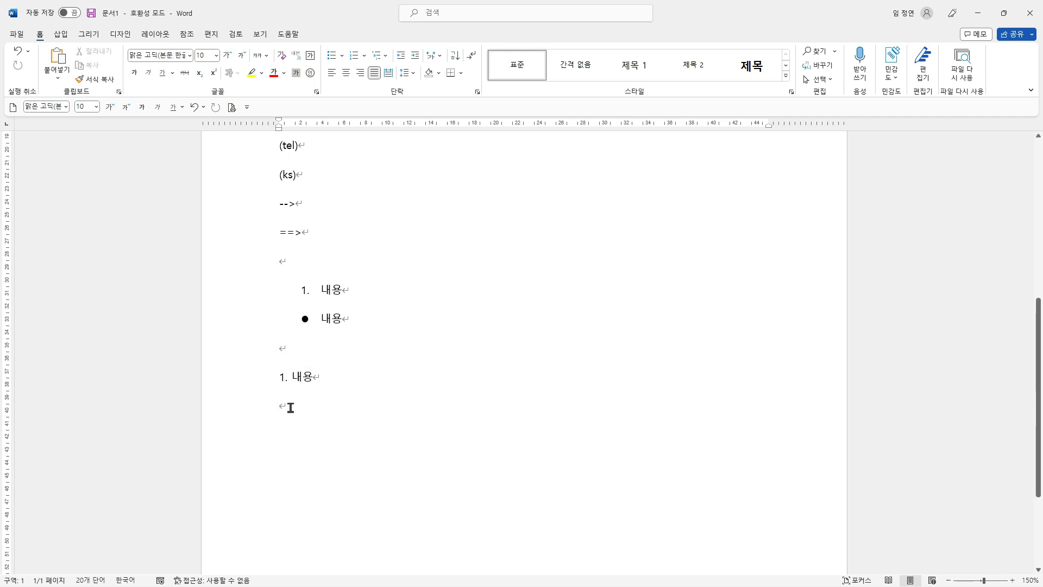
# - Leave a blank line below "1. 내용" and enter "* 내용" to test the disabled bullets
pyautogui.press('Return')
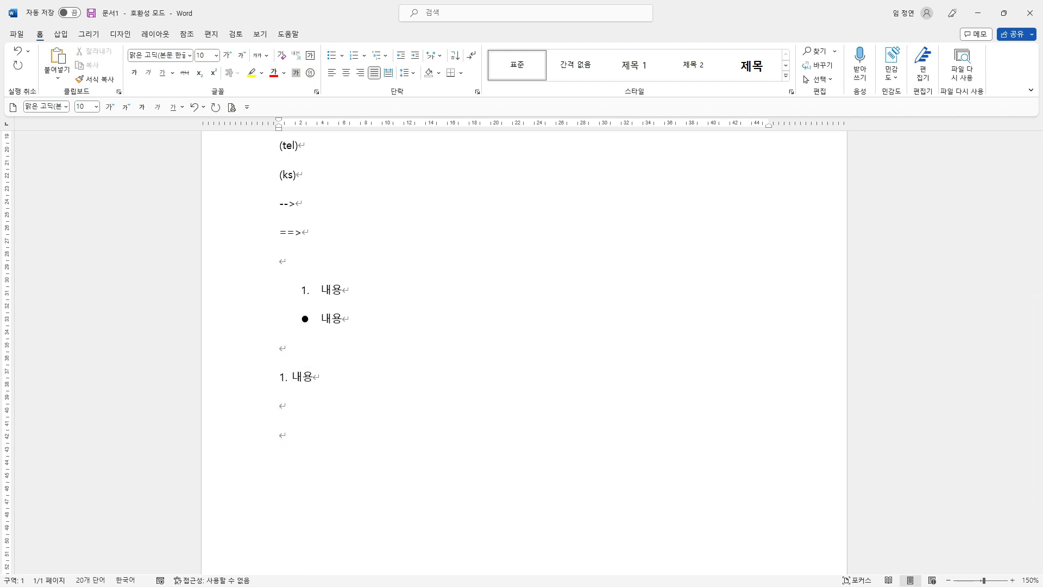
pyautogui.write('* 내용')
pyautogui.press('Return')
pyautogui.scroll(6, 353, 367)
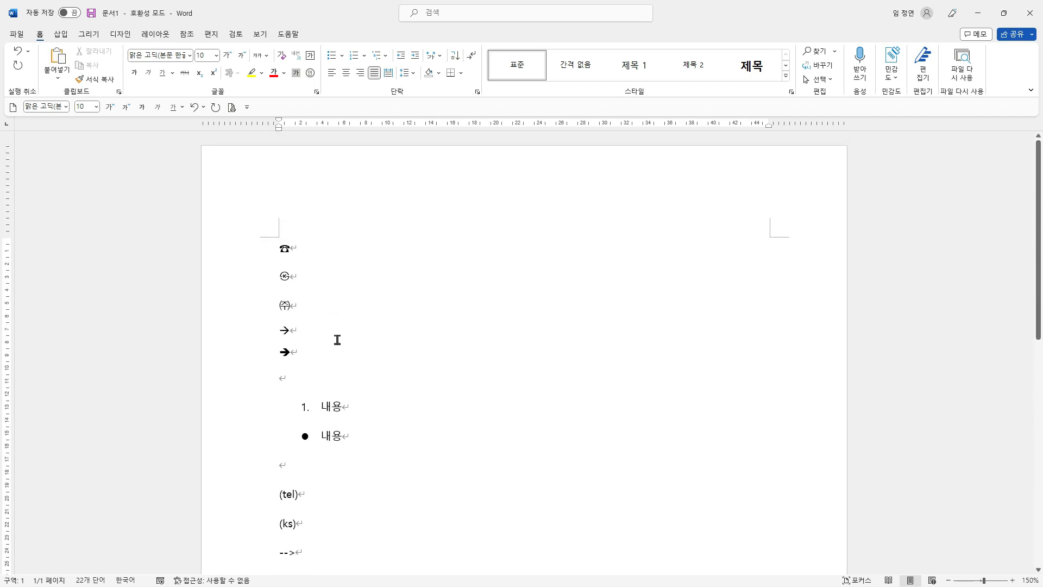
pyautogui.moveTo(270, 235); pyautogui.dragTo(304, 260)
pyautogui.moveTo(266, 480); pyautogui.dragTo(313, 506)
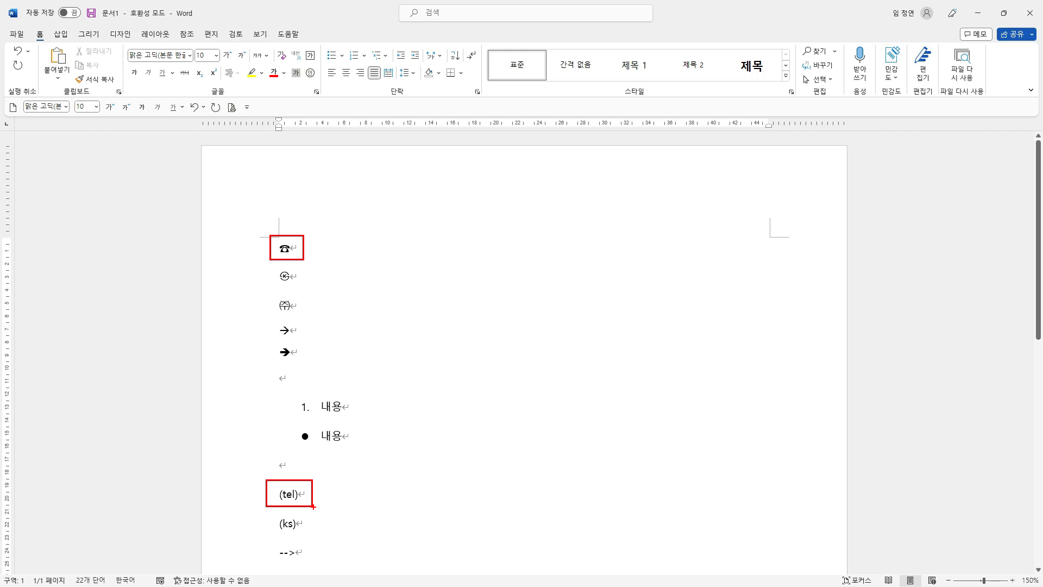
# - Turn automatic bullets (자동으로 글머리 기호 넣기) and automatic numbering (자동으로 번호 매기기) back on in the AutoCorrect options
pyautogui.click(21, 34)
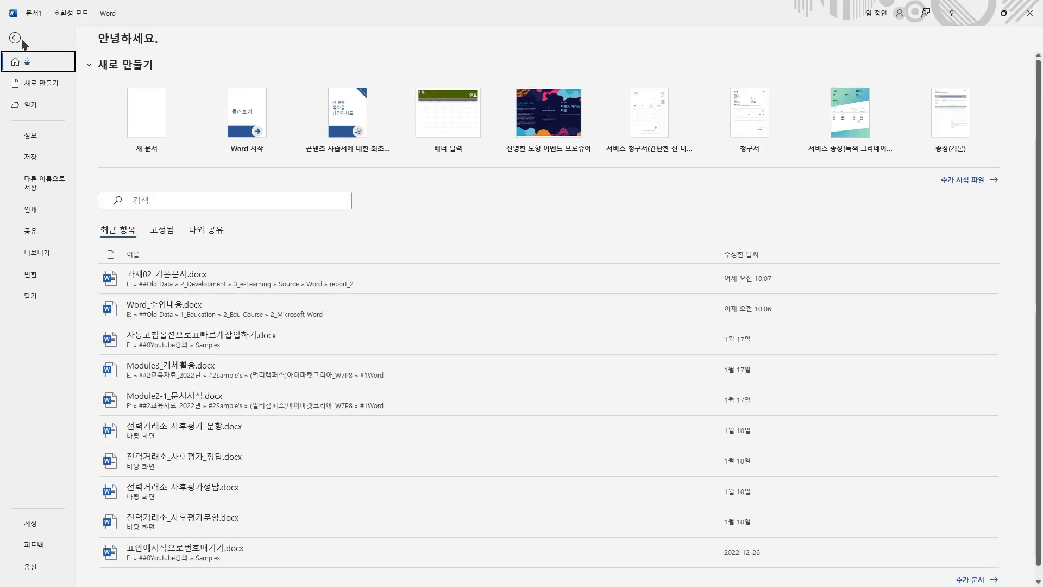
pyautogui.click(29, 566)
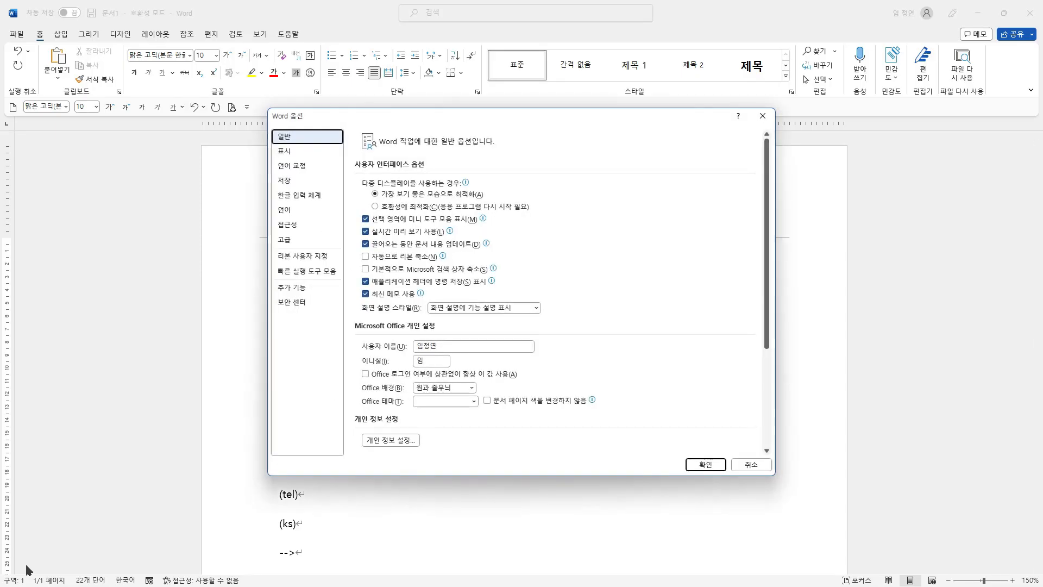
pyautogui.click(298, 165)
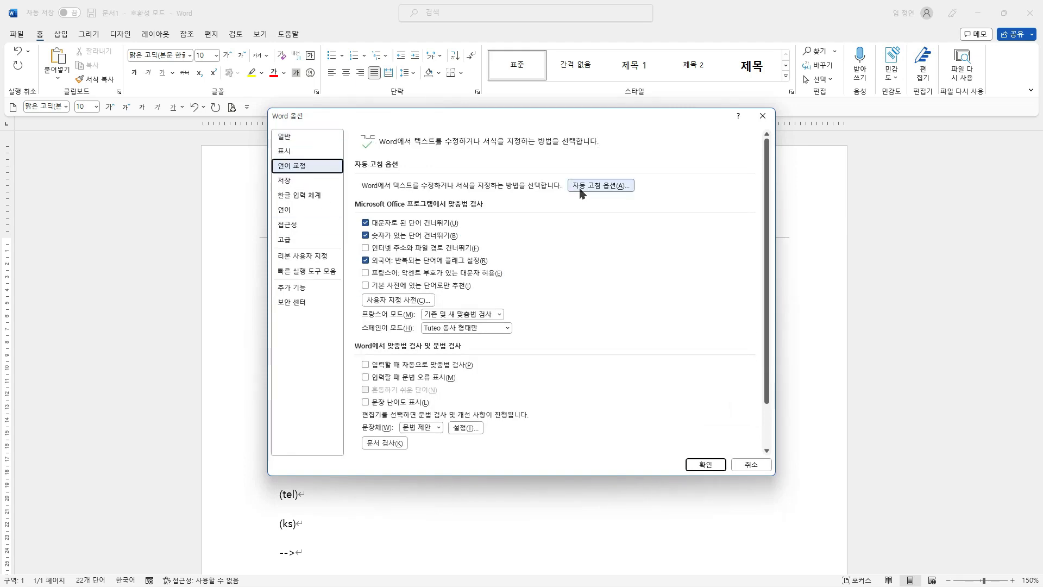
pyautogui.click(594, 186)
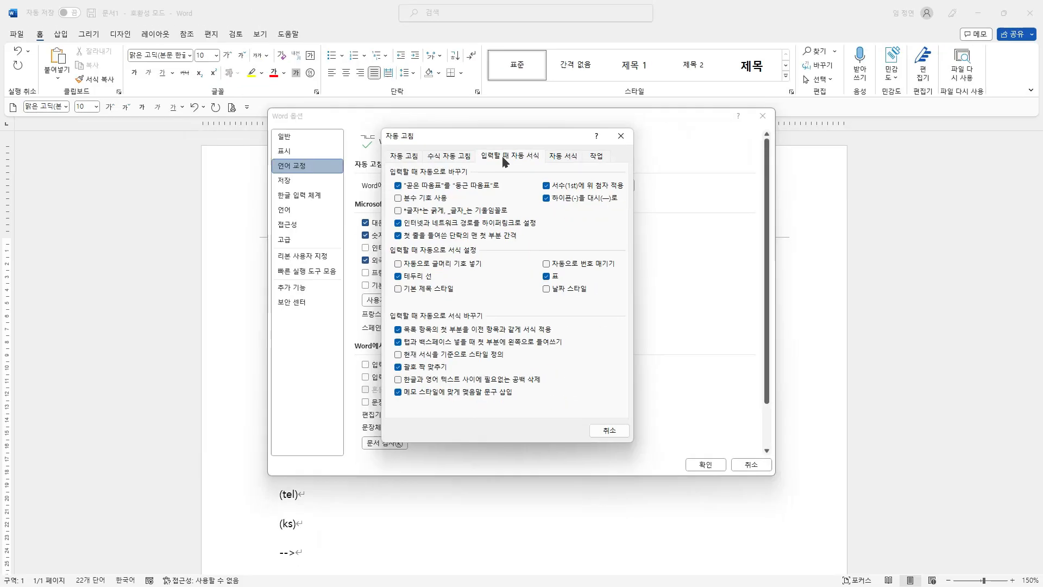
pyautogui.click(429, 264)
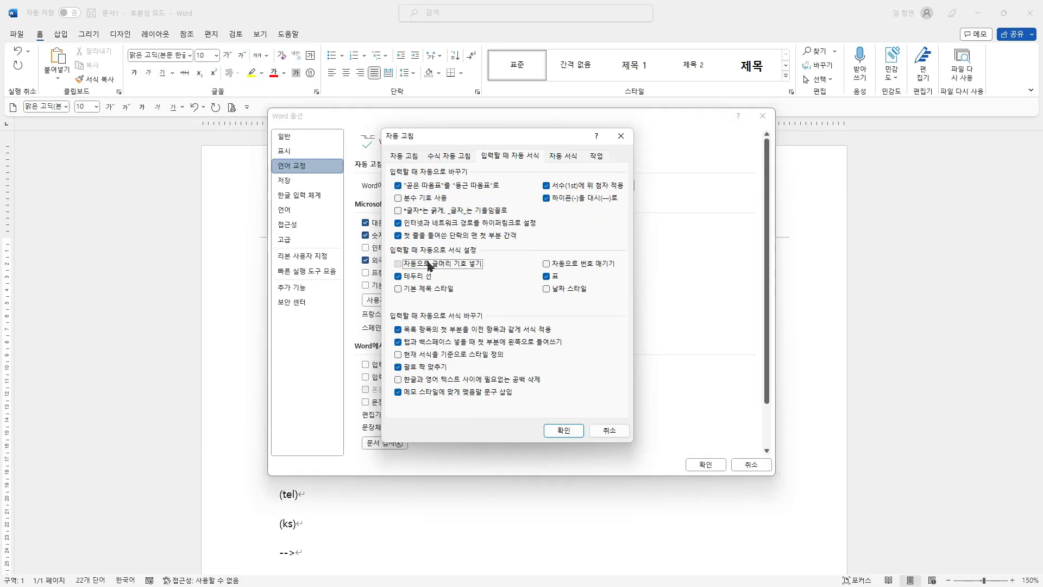
pyautogui.click(581, 265)
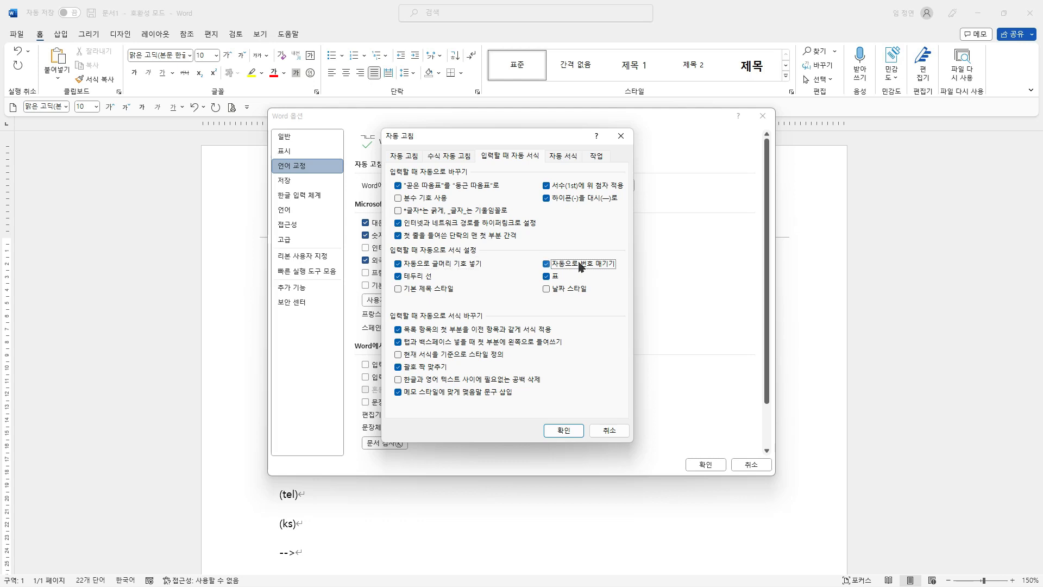
# - Turn the automatic replacement list (다음 목록에 있는 내용대로 자동으로 바꾸기) back on and apply the AutoCorrect and Word options
pyautogui.click(405, 157)
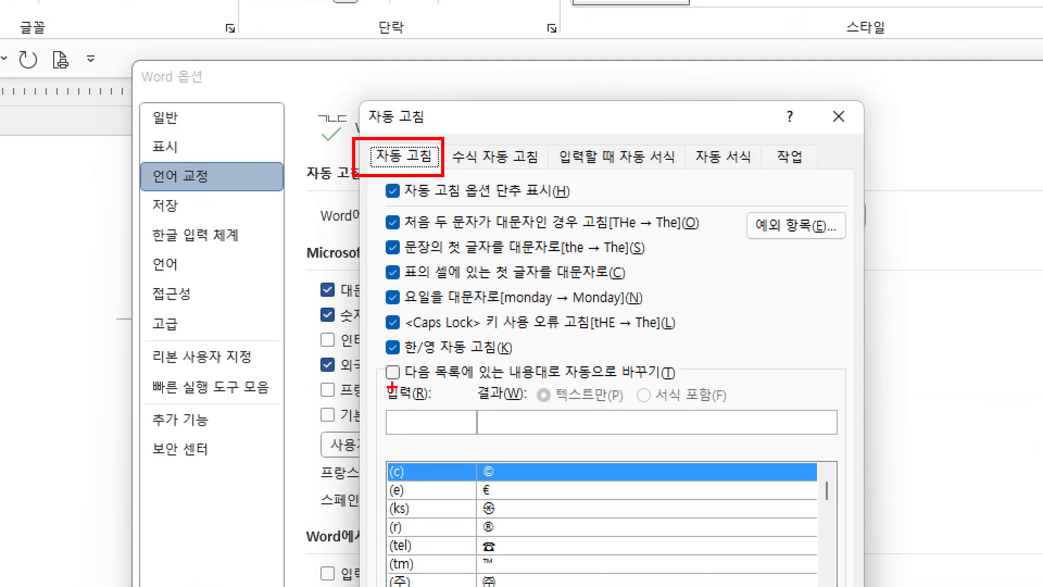
pyautogui.moveTo(391, 362); pyautogui.dragTo(676, 392)
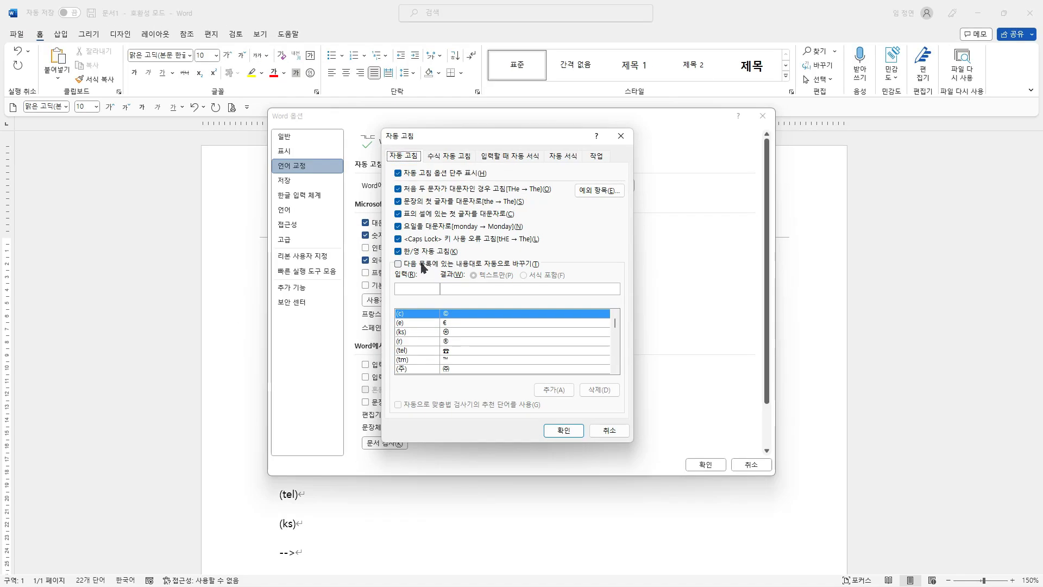
pyautogui.click(441, 371)
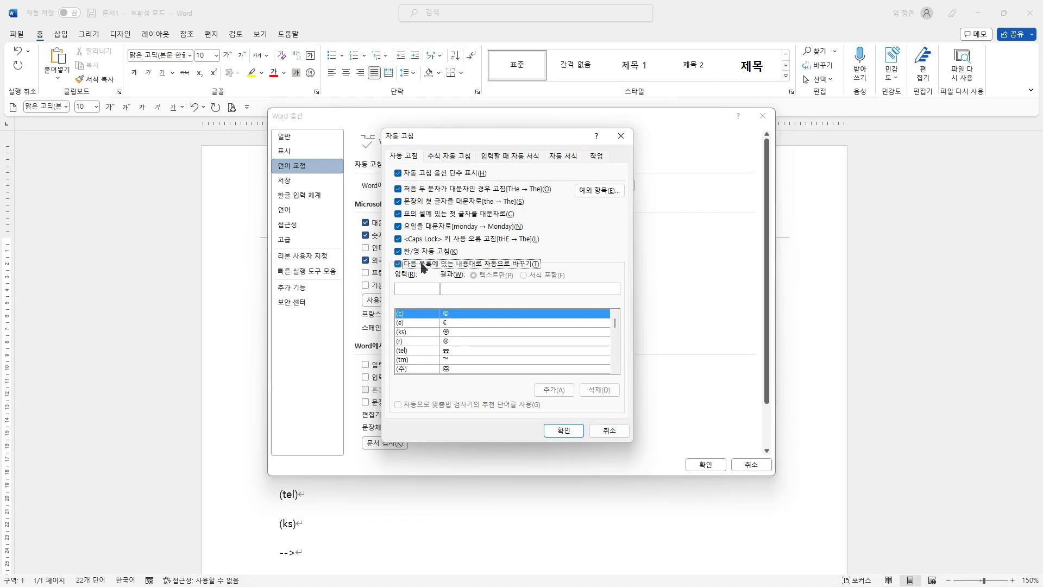
pyautogui.click(563, 432)
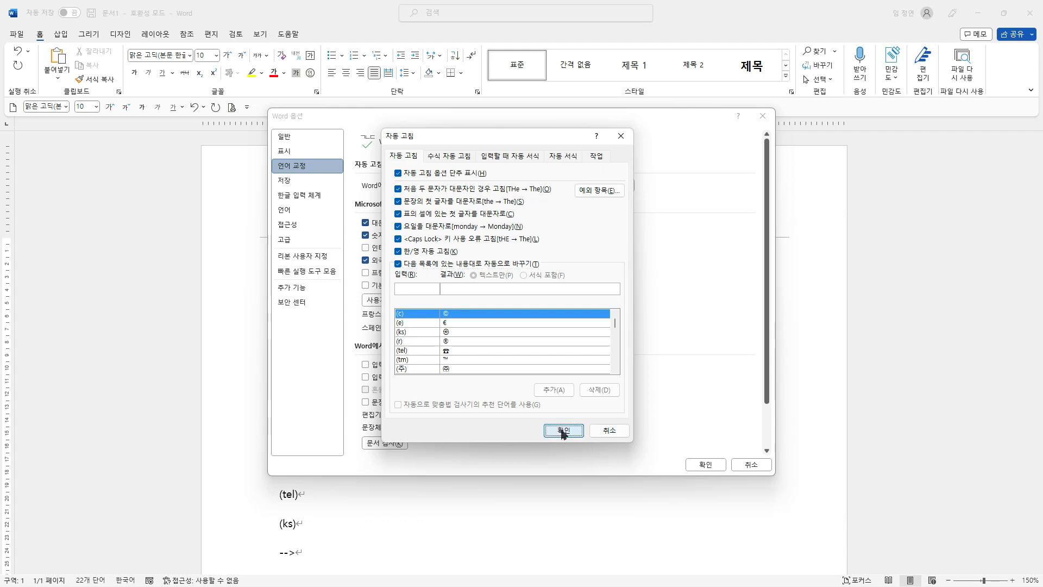
pyautogui.click(705, 464)
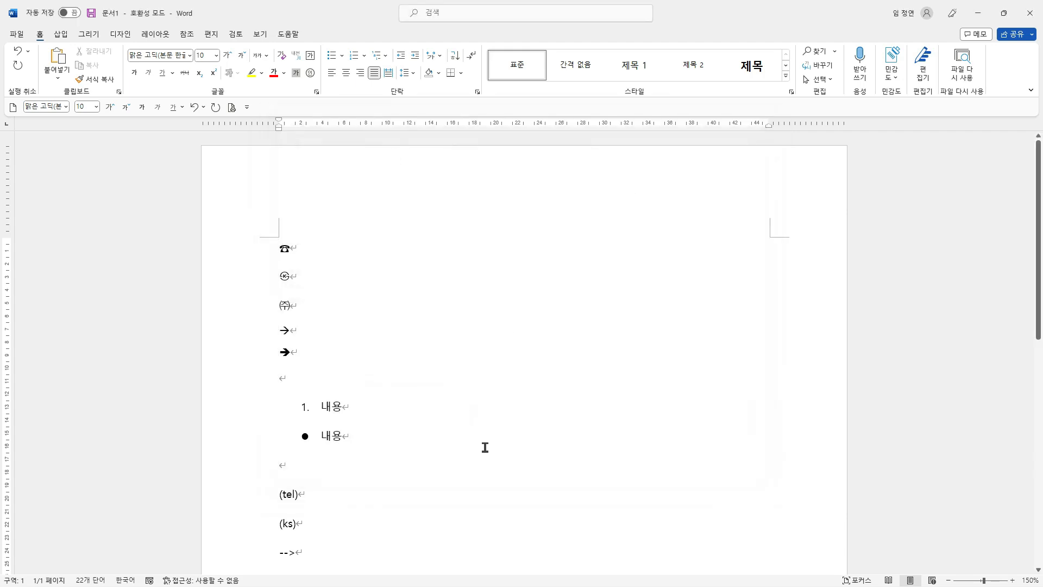
# - Enter "(tel)" on the last empty line of the document to test the symbol replacement, and start a new line
pyautogui.scroll(-8, 467, 445)
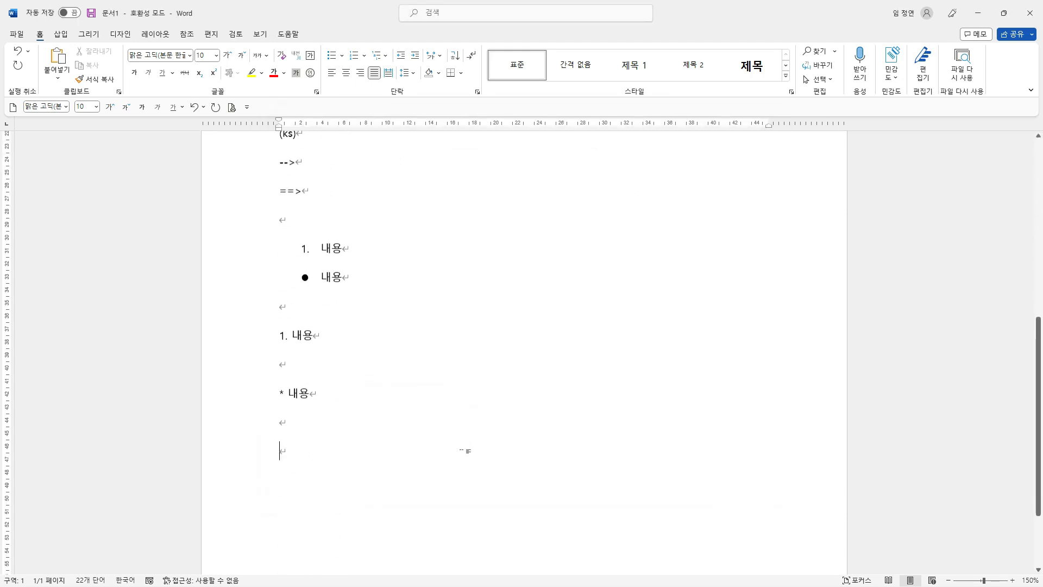
pyautogui.scroll(-2, 344, 429)
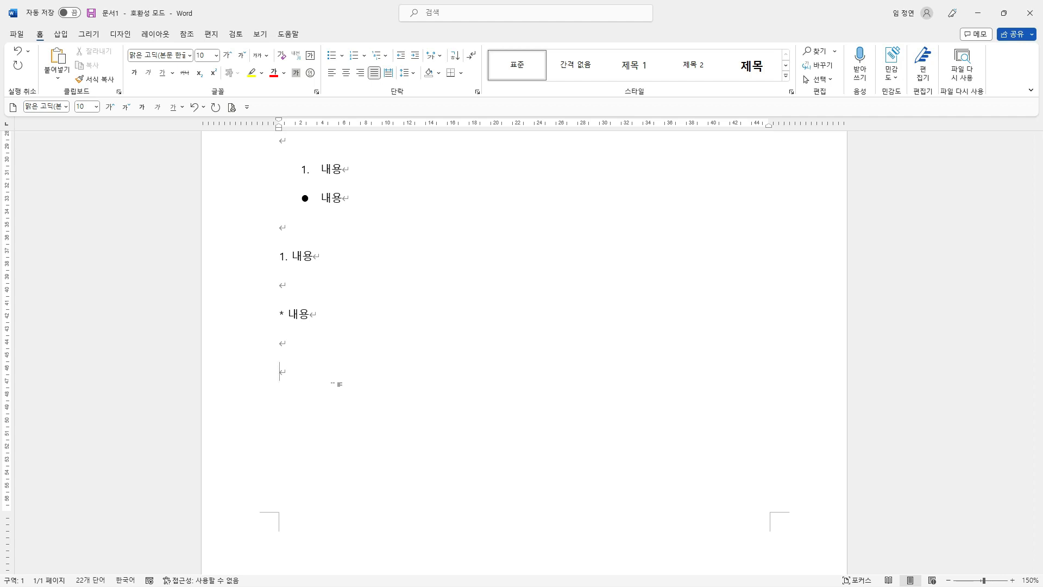
pyautogui.write('(tel)')
pyautogui.press('Return')
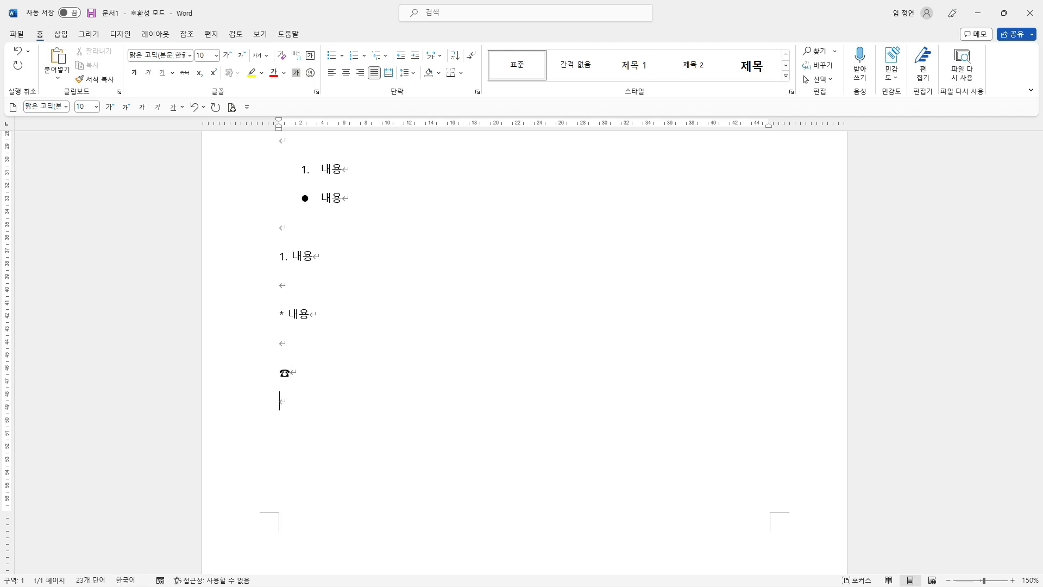
# - Enter "(tel)" and "(ks)" on separate lines, reverting each automatic symbol replacement to the plain text
pyautogui.write('(tel)')
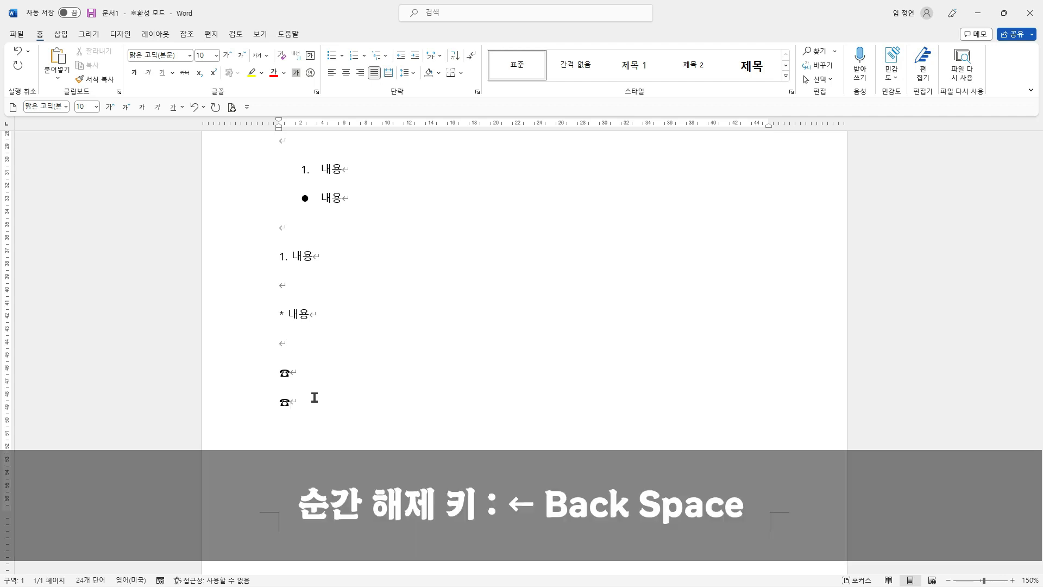
pyautogui.press('BackSpace')
pyautogui.press('Return')
pyautogui.write('(ks')
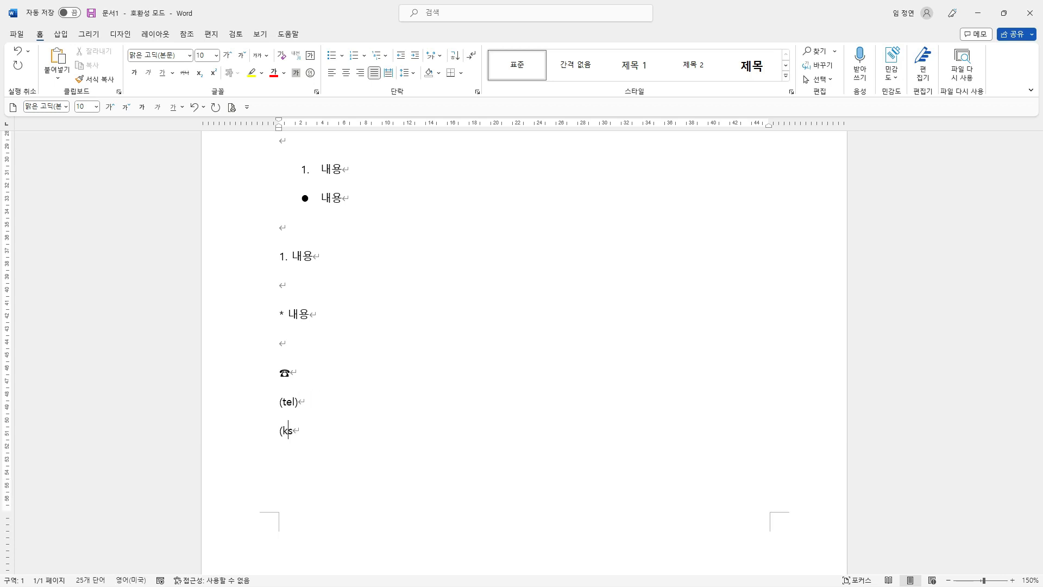
pyautogui.write(')')
pyautogui.hotkey('ctrl', 'z')
pyautogui.press('Return')
# - Enter "-->" and "==>" on separate lines, revert each automatic arrow to plain text, and remove the empty line at the end
pyautogui.press('Hangul')
pyautogui.press('Hangul')
pyautogui.write('-->')
pyautogui.hotkey('ctrl', 'z')
pyautogui.press('Return')
pyautogui.write('==>')
pyautogui.hotkey('ctrl', 'z')
pyautogui.press('Return')
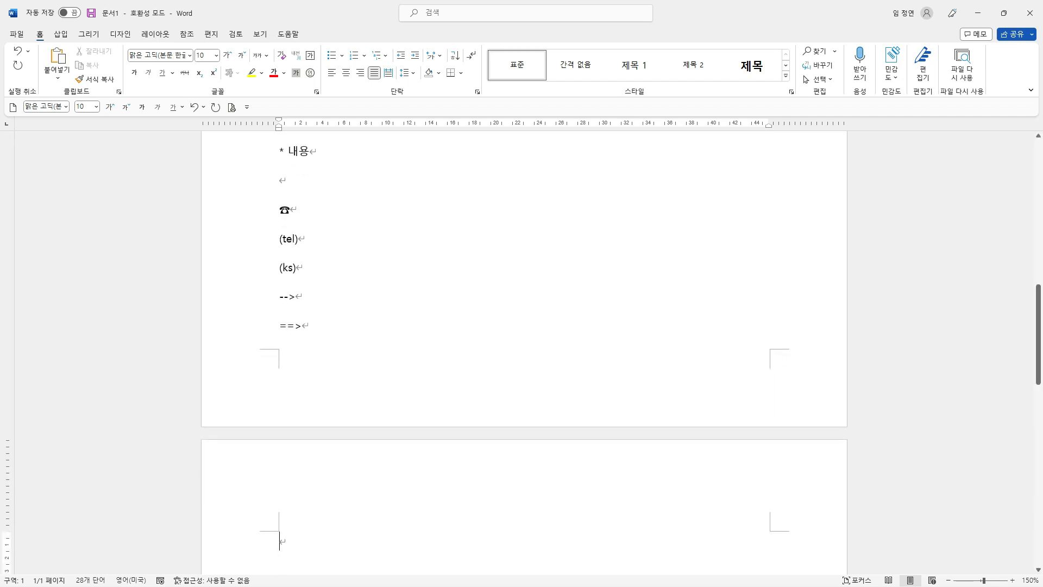
pyautogui.scroll(-1, 314, 397)
pyautogui.press('BackSpace')
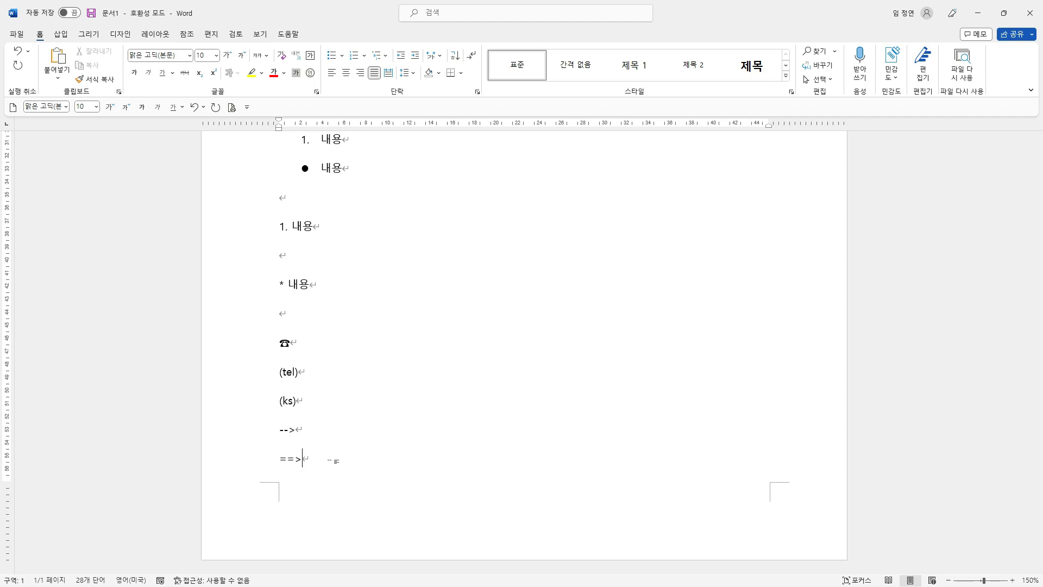
# - Insert an empty line above the first telephone symbol and start an automatic numbered list there with "1."
pyautogui.scroll(10, 329, 460)
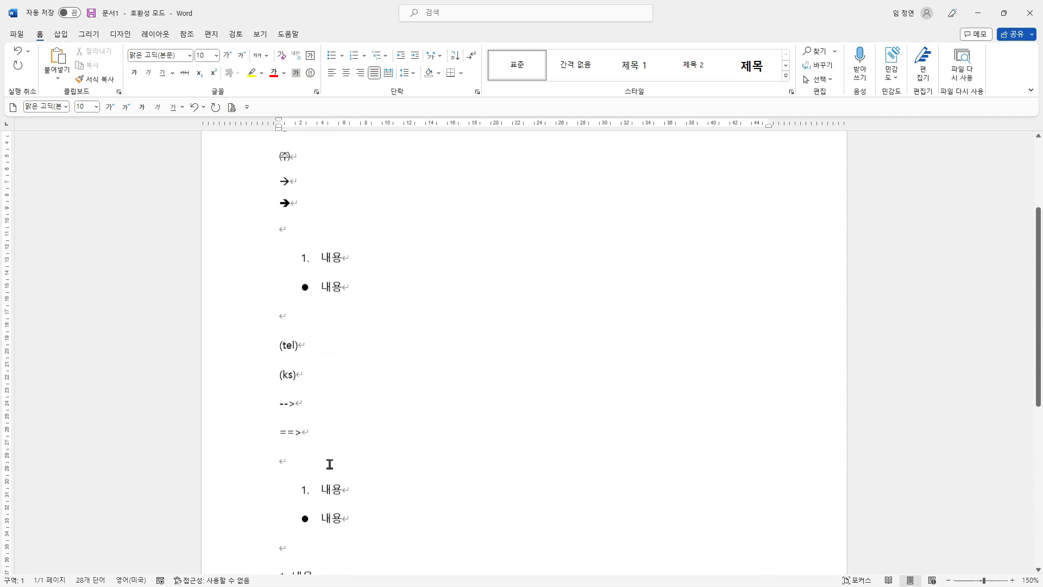
pyautogui.click(274, 249)
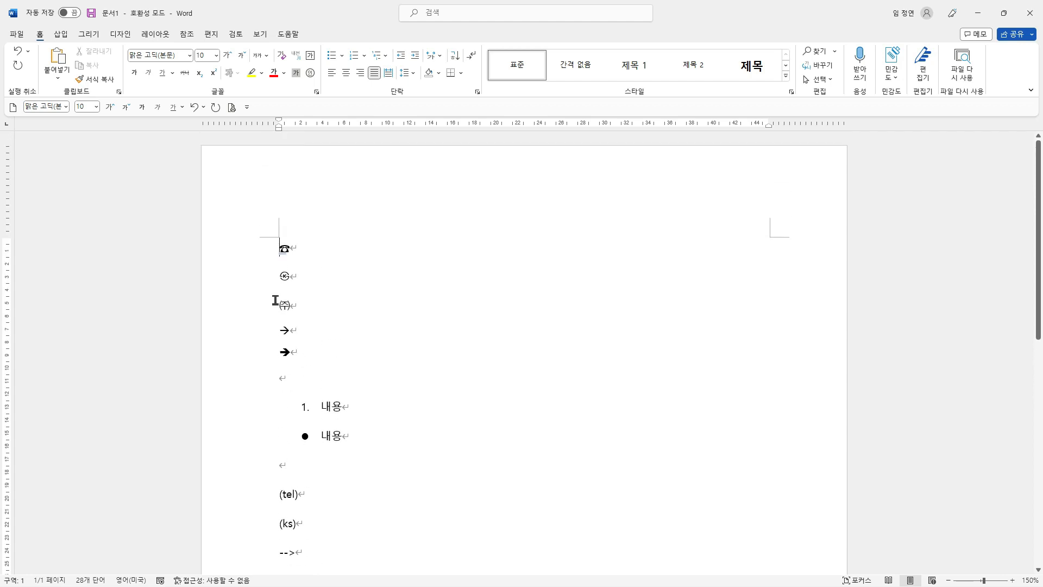
pyautogui.press('Return')
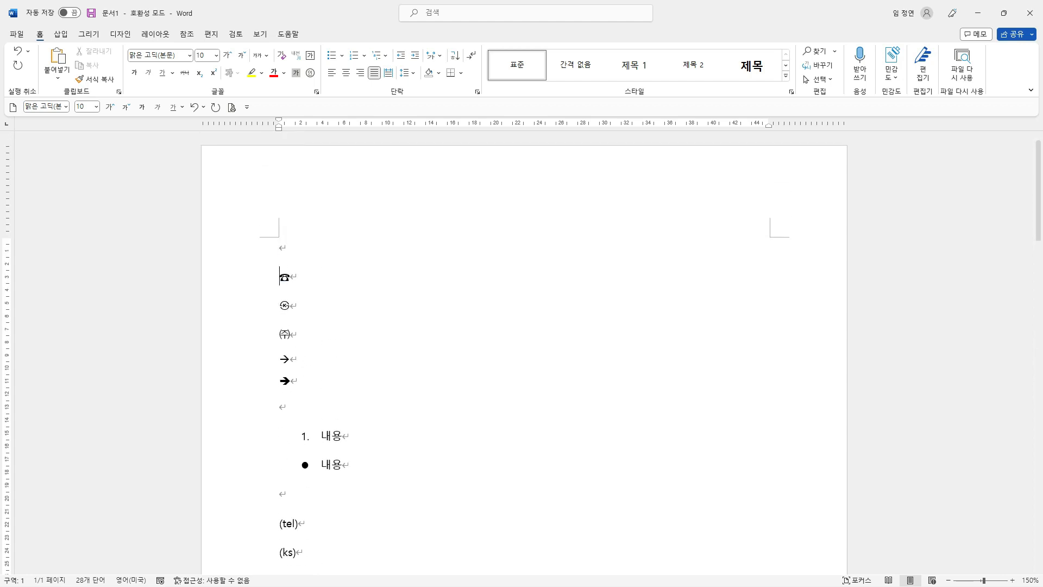
pyautogui.press('Up')
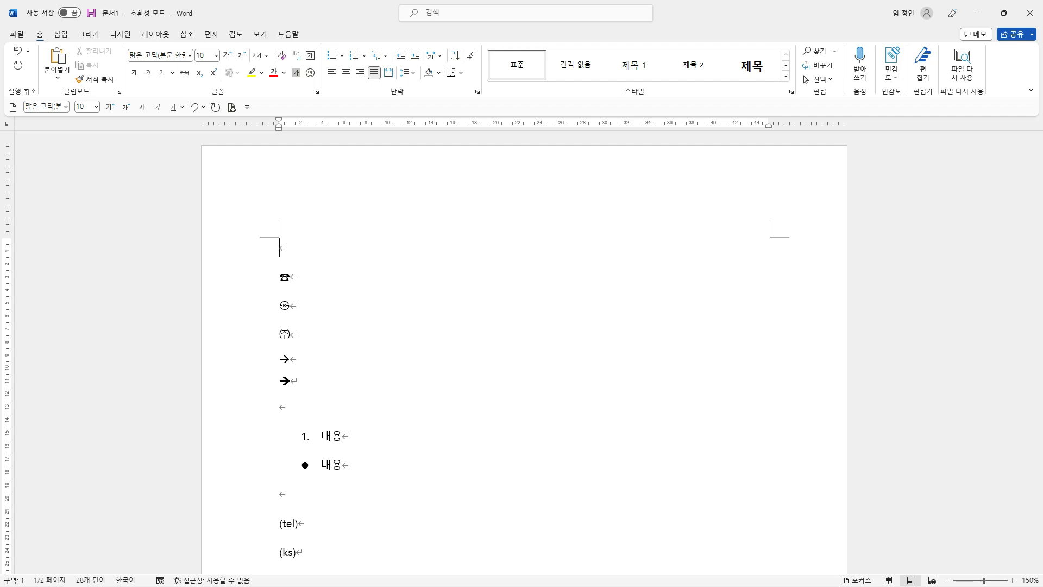
pyautogui.write('1.')
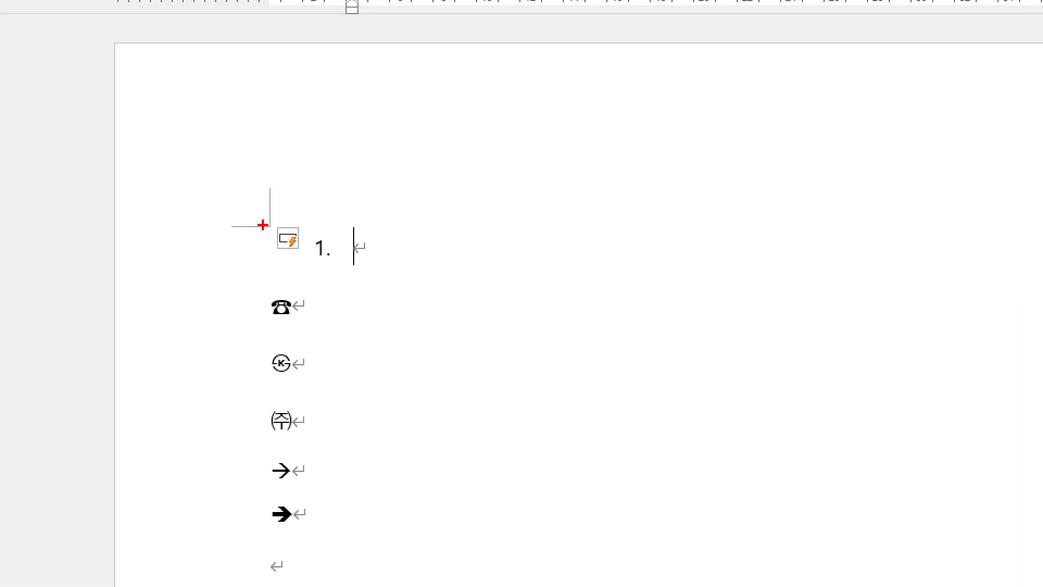
# - Cancel the automatic numbering on the first line through its AutoCorrect options (자동 번호 매기기 취소)
pyautogui.moveTo(257, 209); pyautogui.dragTo(314, 267)
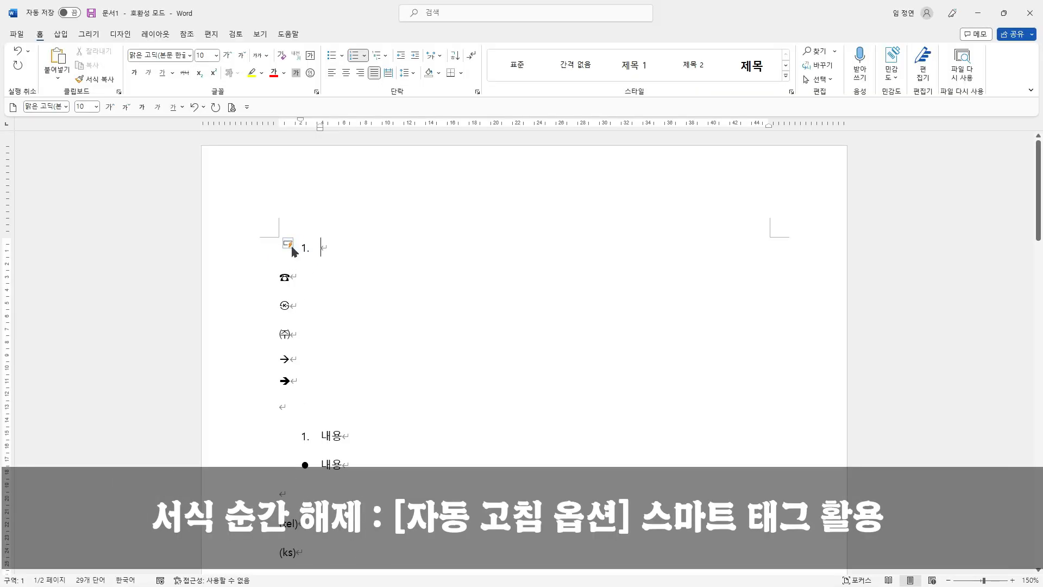
pyautogui.click(294, 248)
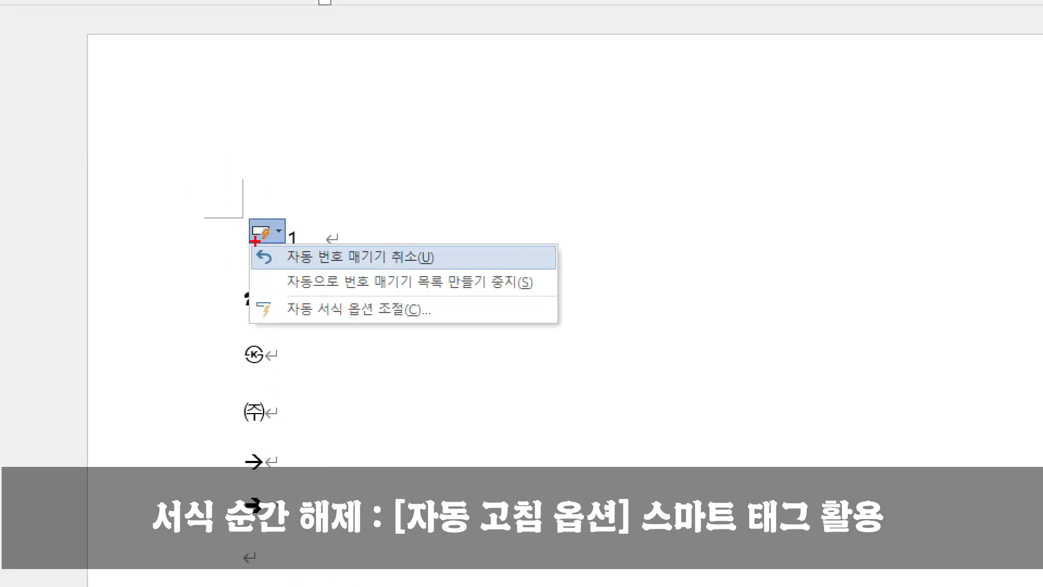
pyautogui.moveTo(285, 249); pyautogui.dragTo(399, 265)
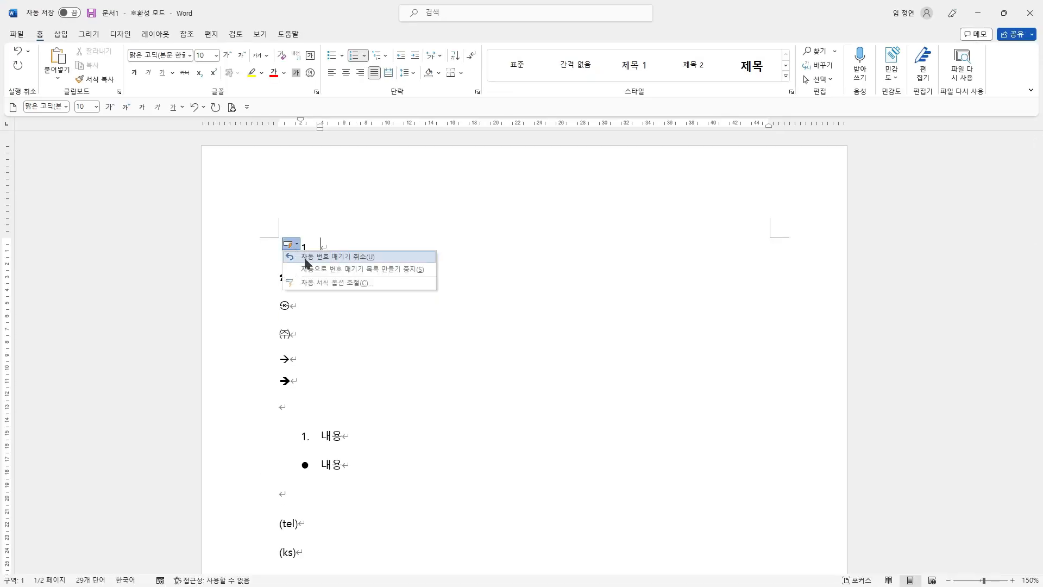
pyautogui.click(306, 262)
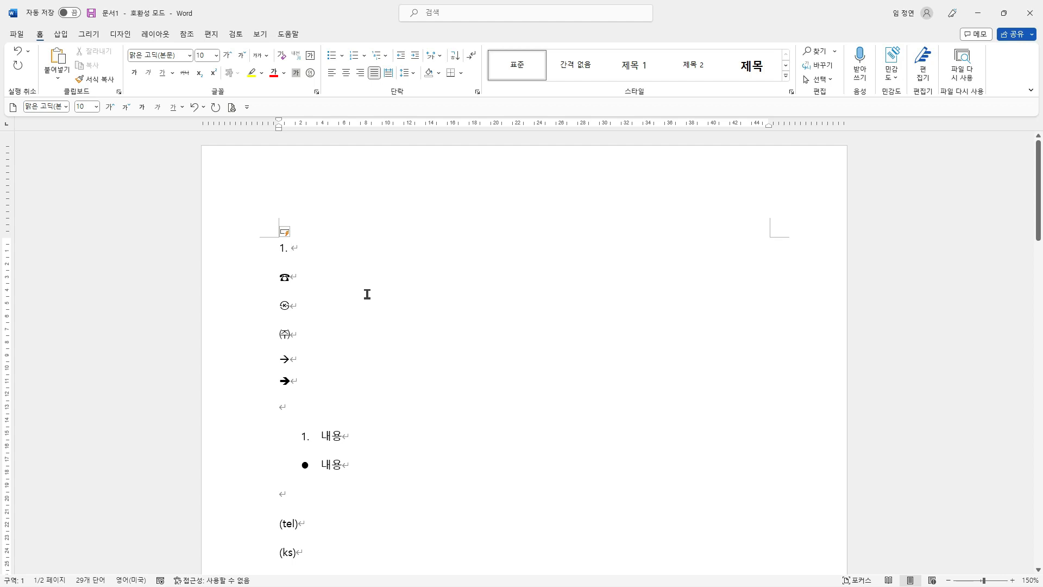
# - Complete the first line as "1. 내용" and leave a blank line below it
pyautogui.write('ㄴ')
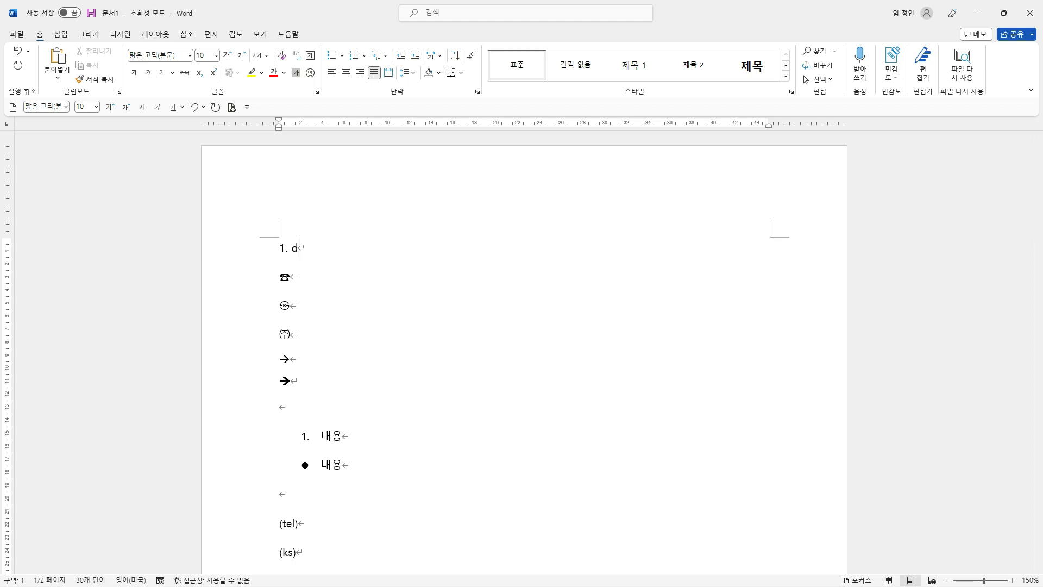
pyautogui.write('ㅐ용')
pyautogui.press('Return')
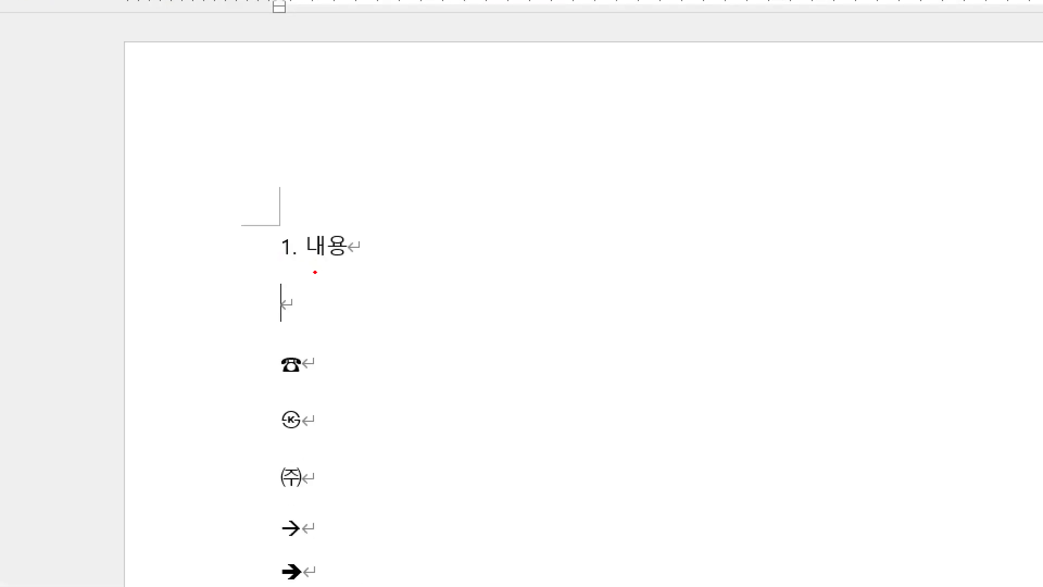
pyautogui.moveTo(315, 271)
pyautogui.mouseDown()
pyautogui.moveTo(262, 232)
pyautogui.moveTo(312, 257)
pyautogui.moveTo(289, 318)
pyautogui.mouseUp()
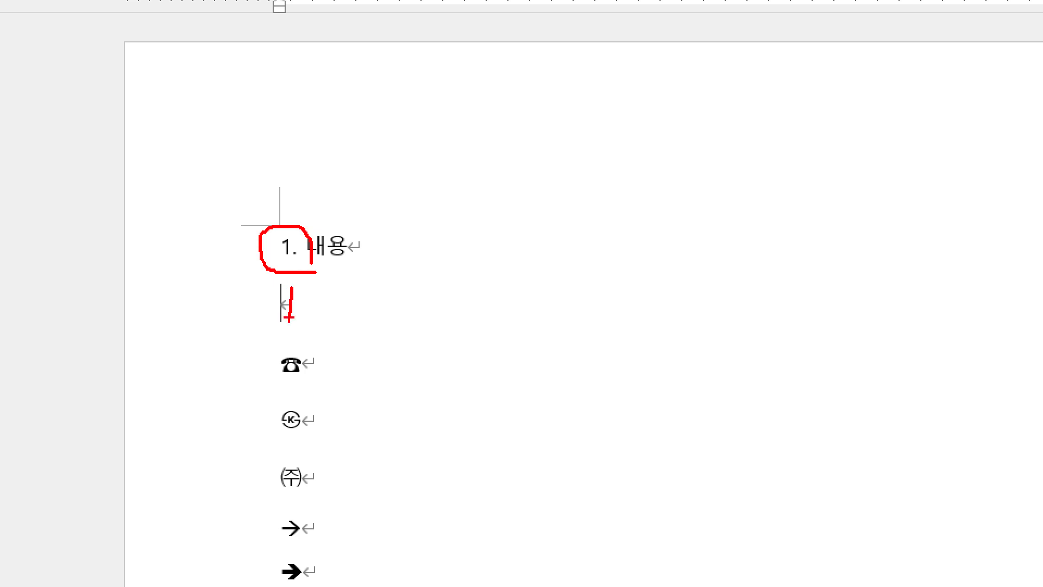
pyautogui.press('Return')
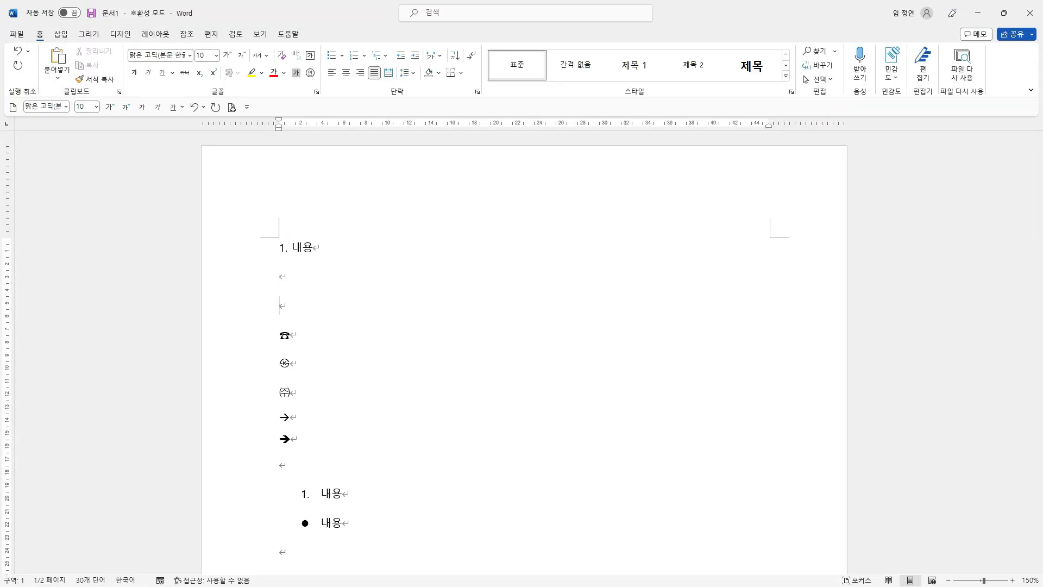
# - Start a bullet with "*", cancel the automatic bullet through its AutoCorrect options, and complete the line as "* 내용"
pyautogui.write('*')
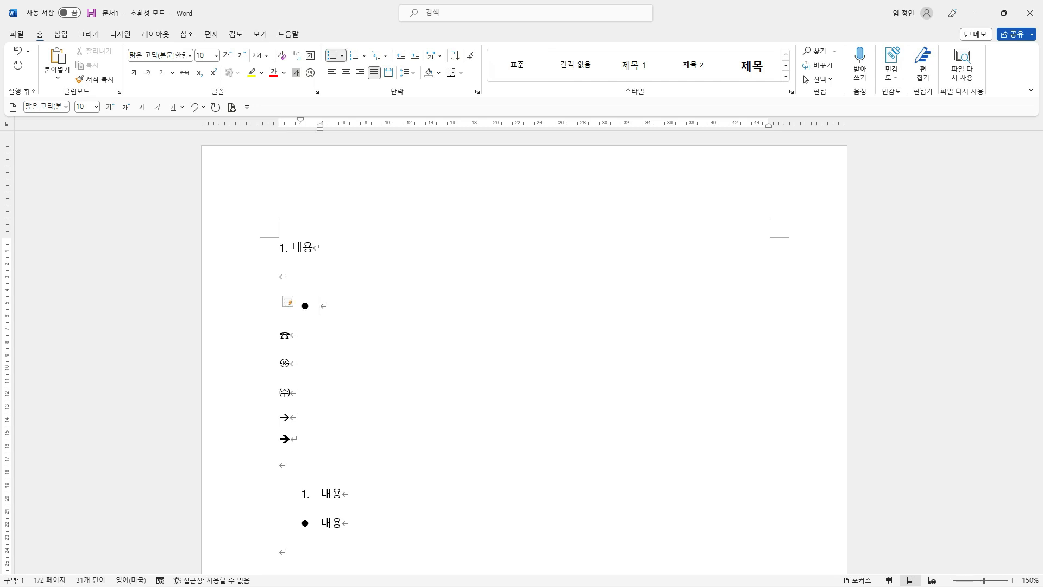
pyautogui.press('Hangul')
pyautogui.click(291, 303)
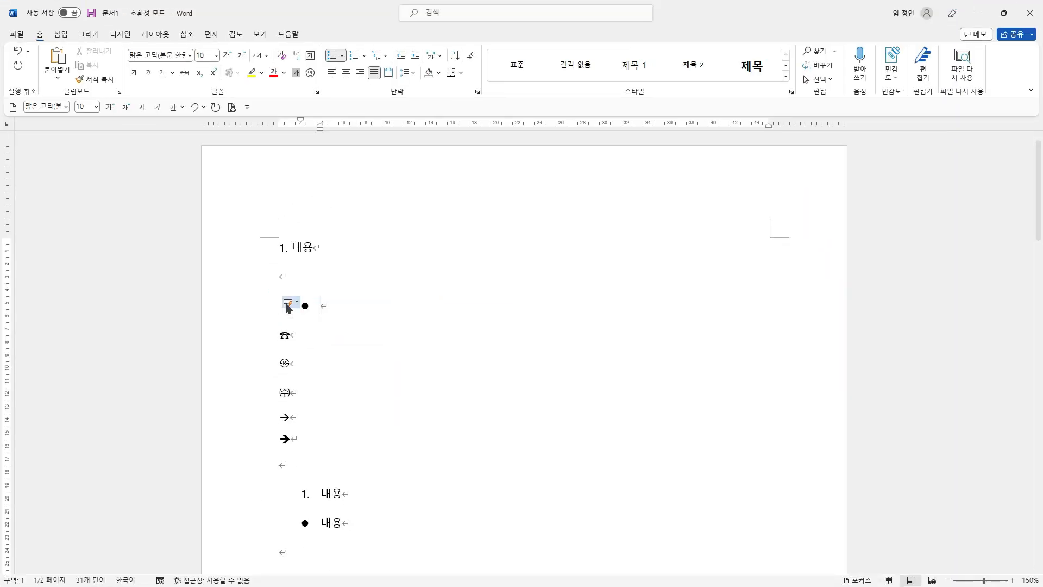
pyautogui.click(279, 289)
pyautogui.click(372, 315)
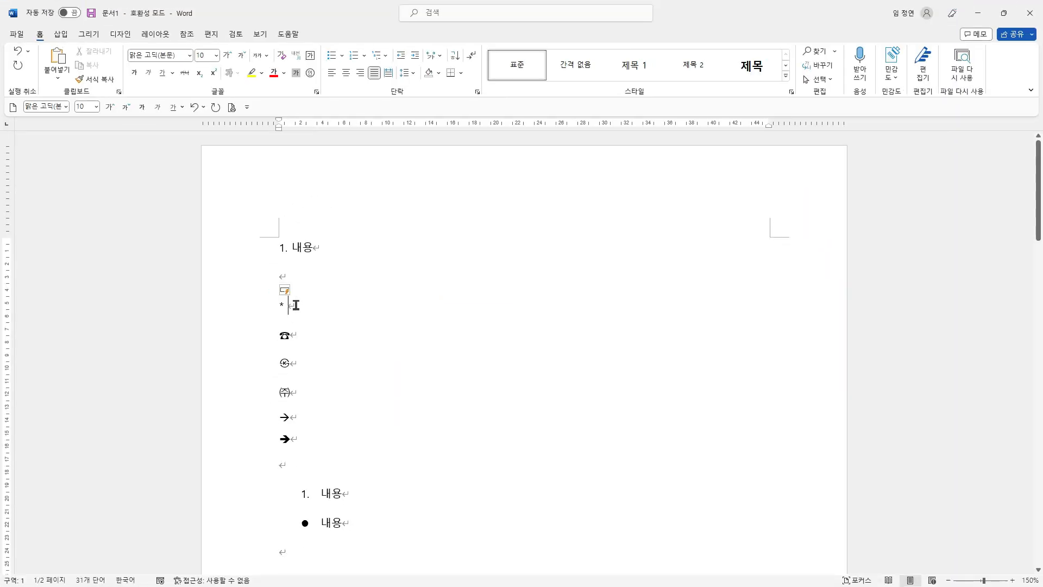
pyautogui.write('내용')
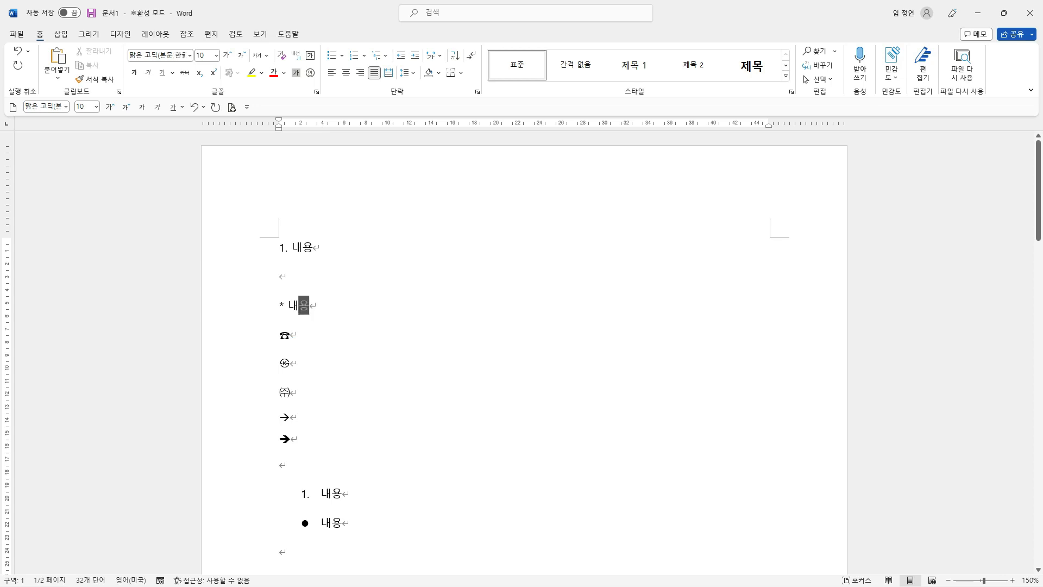